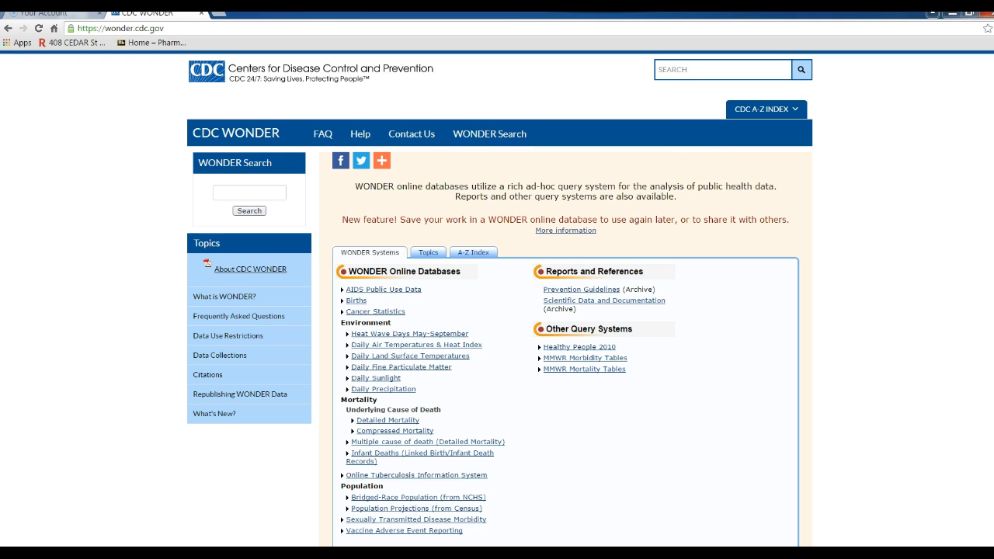
- Glance at the Topics and A-Z Index tabs, then return to the WONDER databases list
scroll(497, 298, "down", 1)
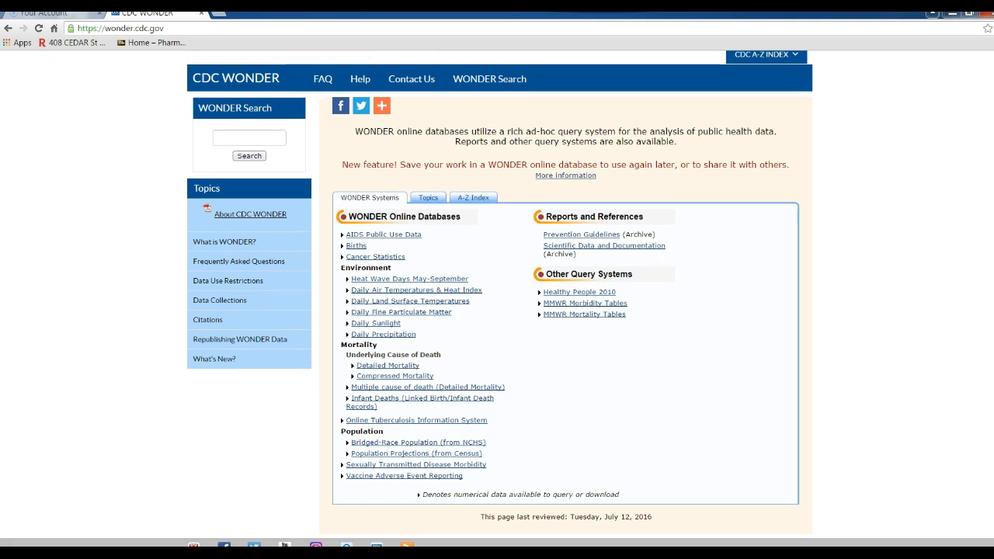
left_click(439, 199)
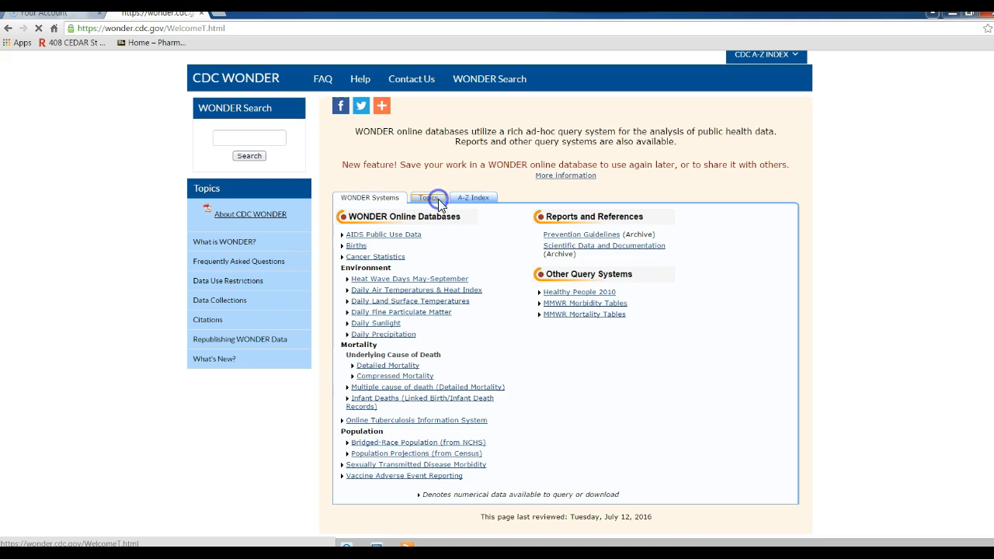
left_click(466, 253)
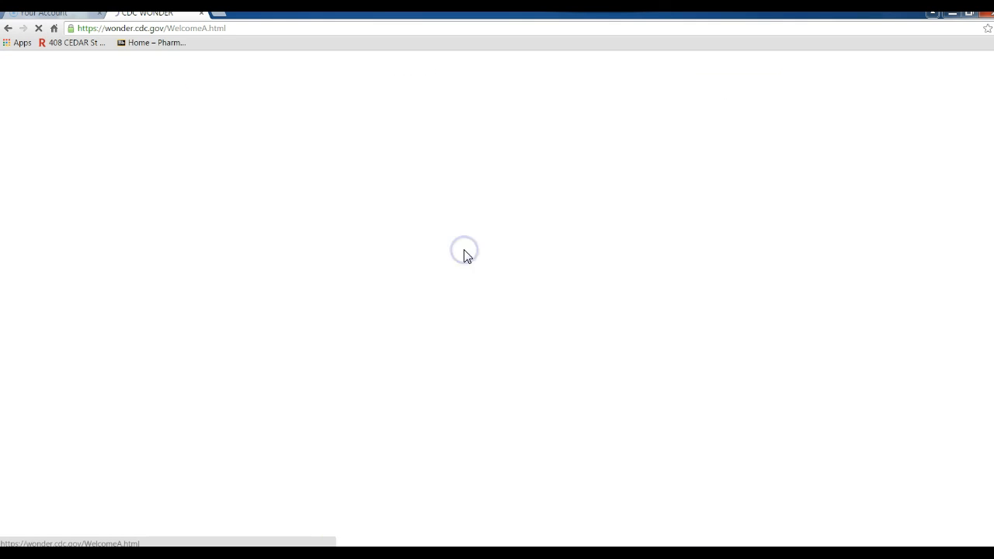
left_click(393, 255)
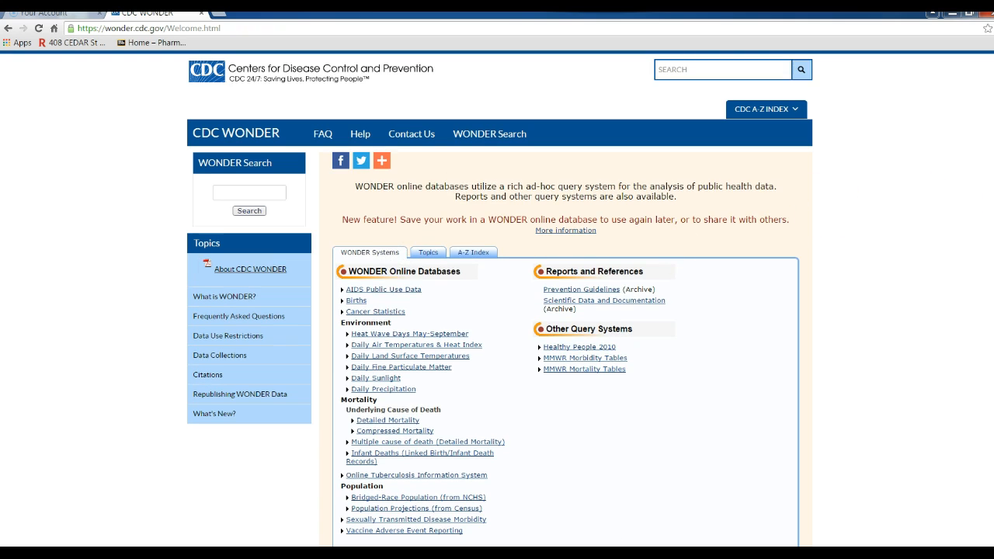
scroll(497, 298, "down", 1)
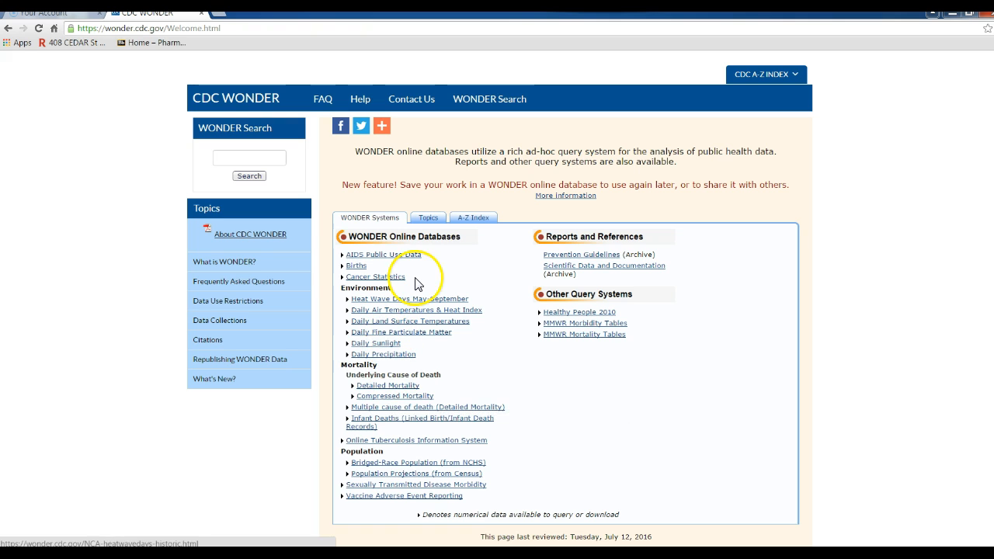
- Browse the alphabetical A-Z Index of datasets, then go back to the datasets grouped by topic
left_click(439, 226)
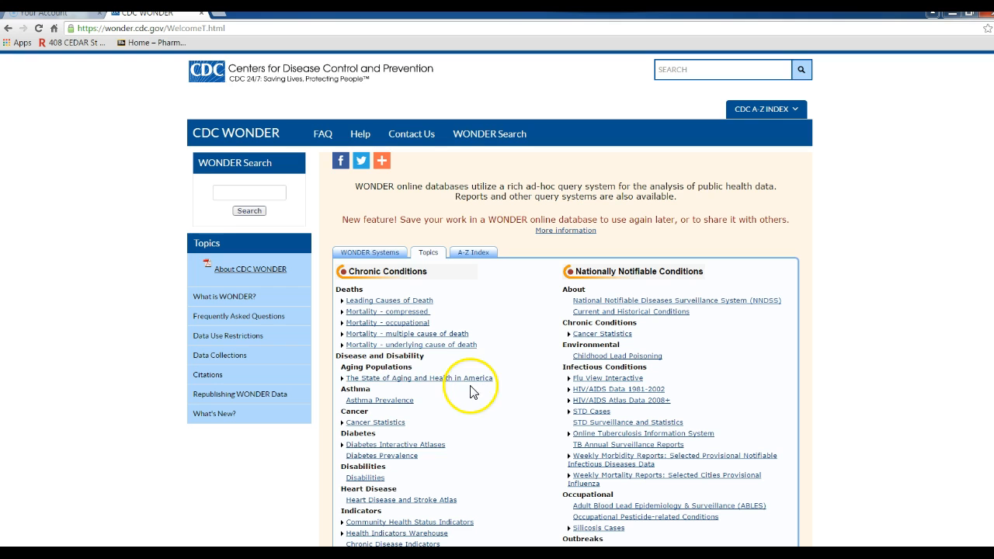
left_click(471, 254)
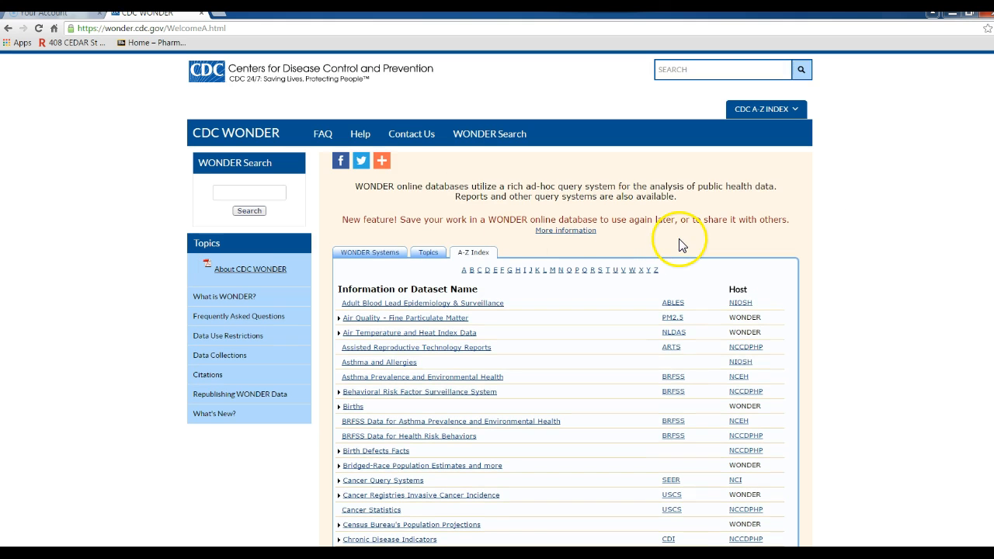
scroll(497, 311, "down", 3)
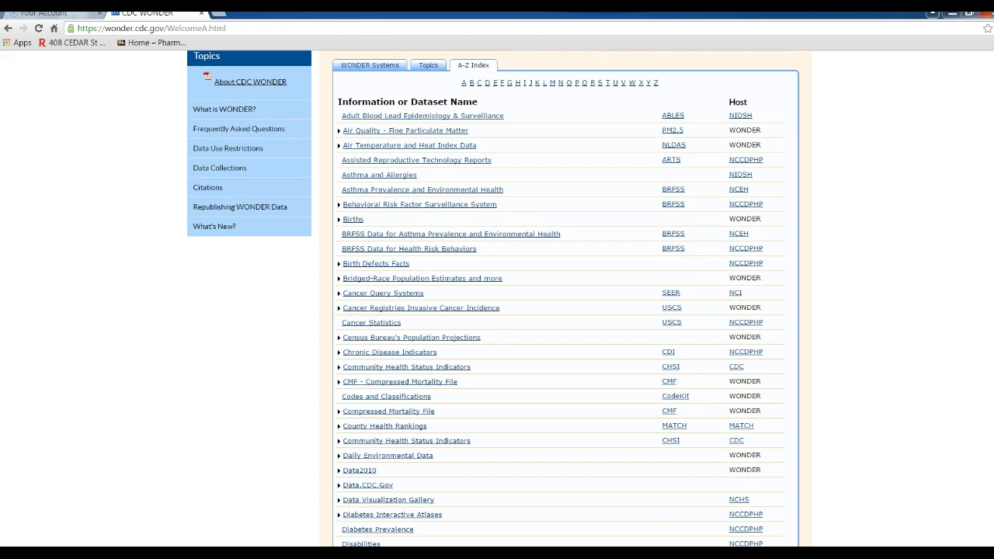
scroll(497, 311, "down", 1)
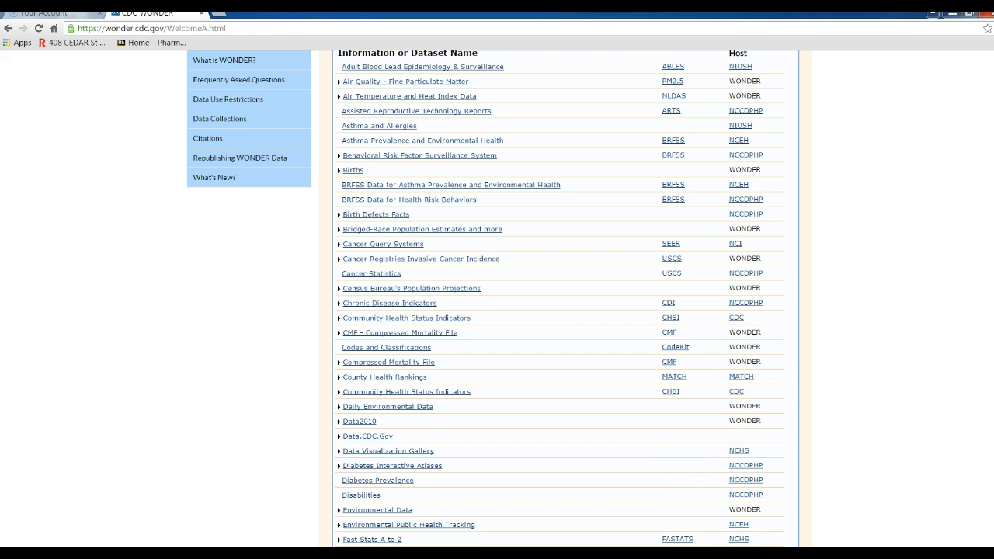
scroll(497, 295, "up", 1)
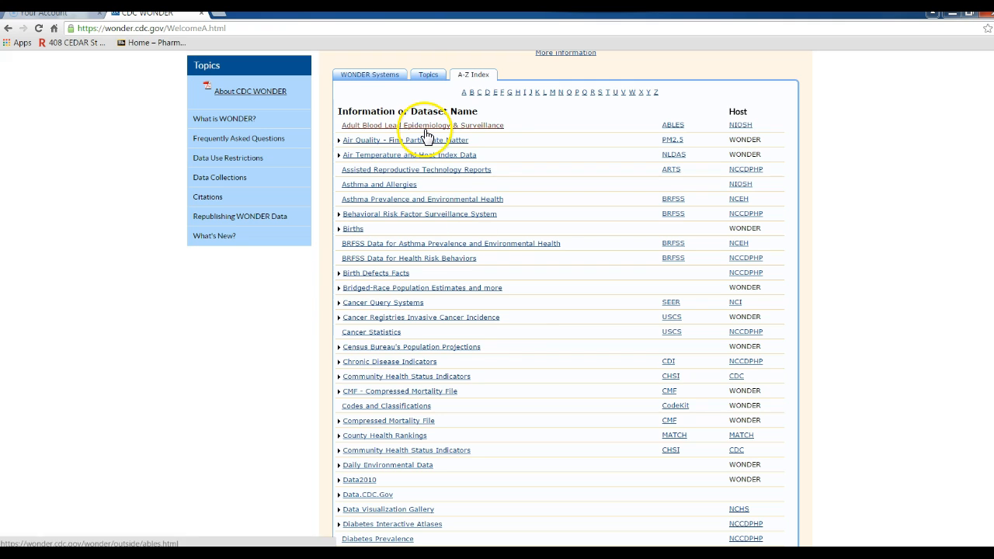
left_click(425, 79)
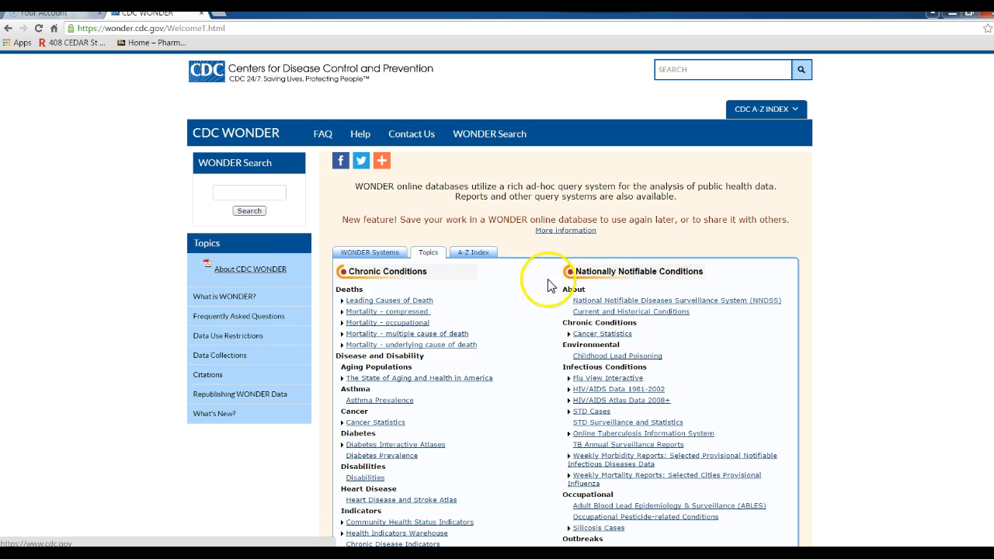
- Open the STD Cases 1984–2014 morbidity request form and group results by State
left_click(602, 412)
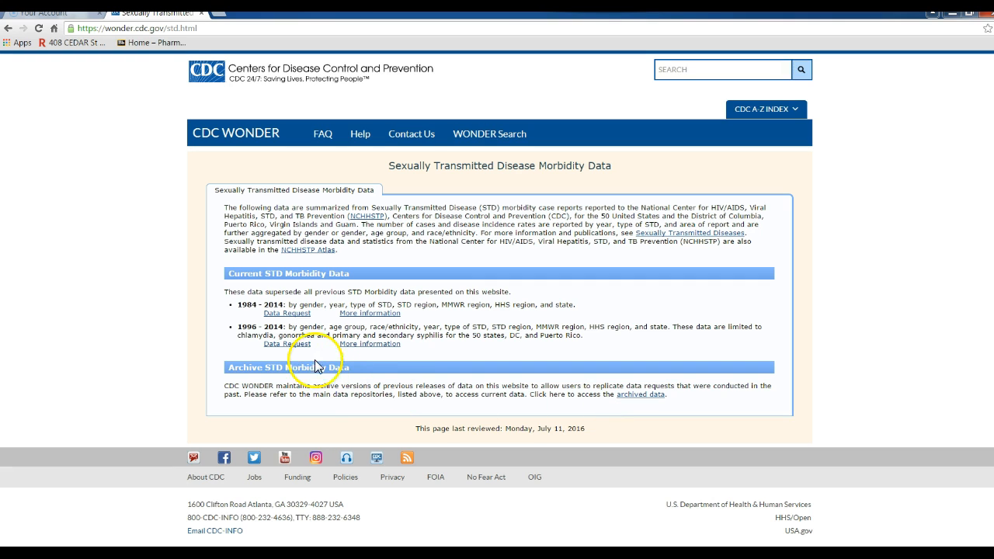
left_click(289, 315)
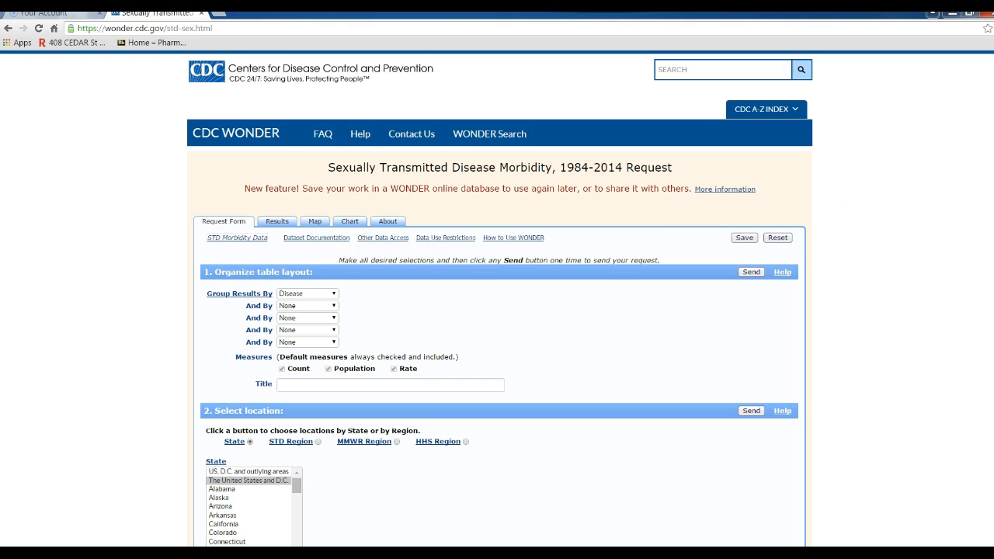
scroll(497, 298, "down", 2)
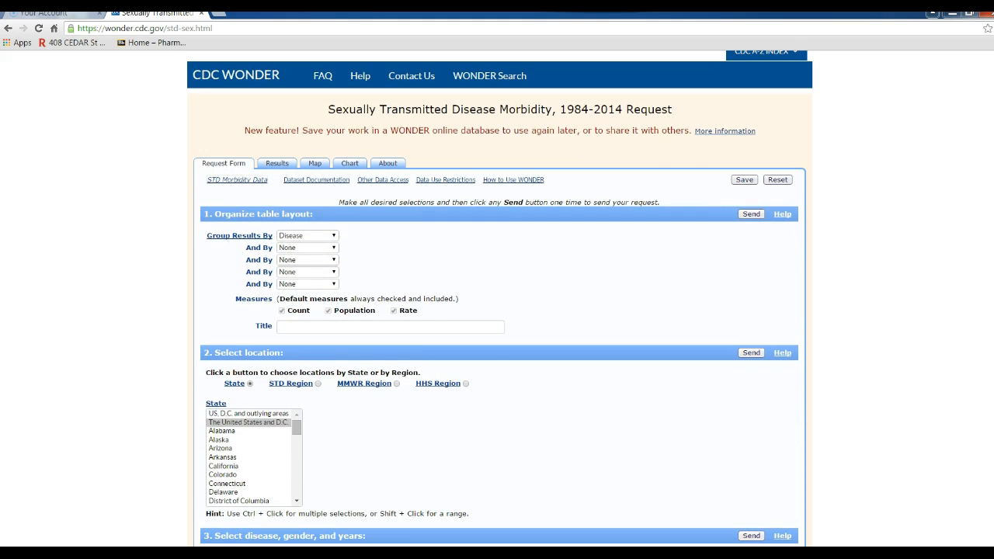
left_click(330, 236)
left_click(318, 255)
- Limit the request to Chlamydia in 2014 with rates per 100,000, enable export, and send it
scroll(568, 381, "down", 3)
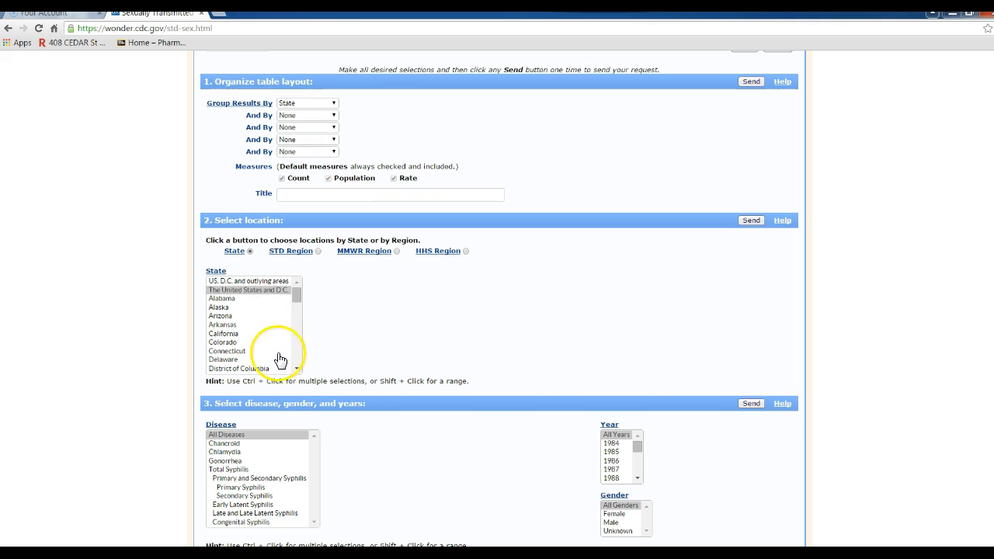
left_click(244, 457)
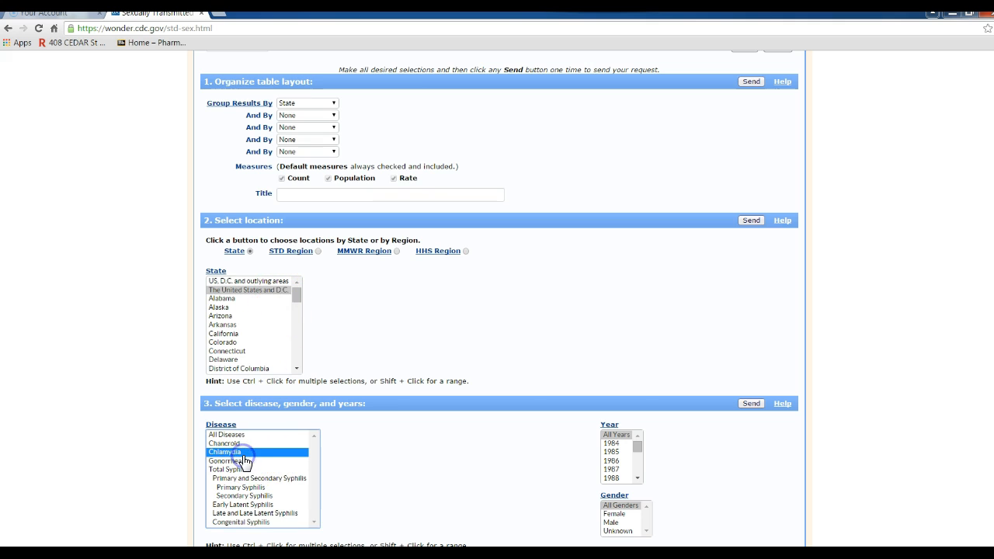
left_click(638, 478)
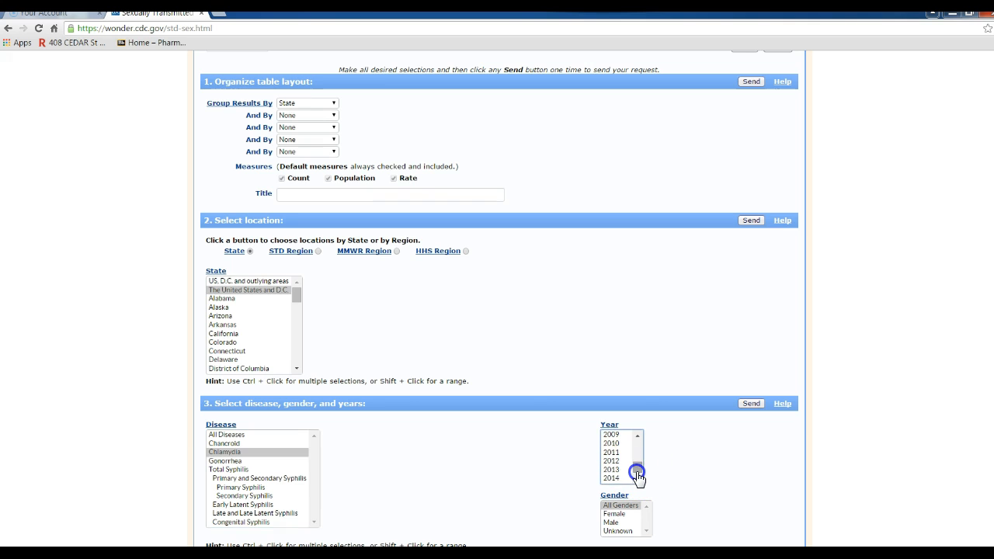
left_click(612, 477)
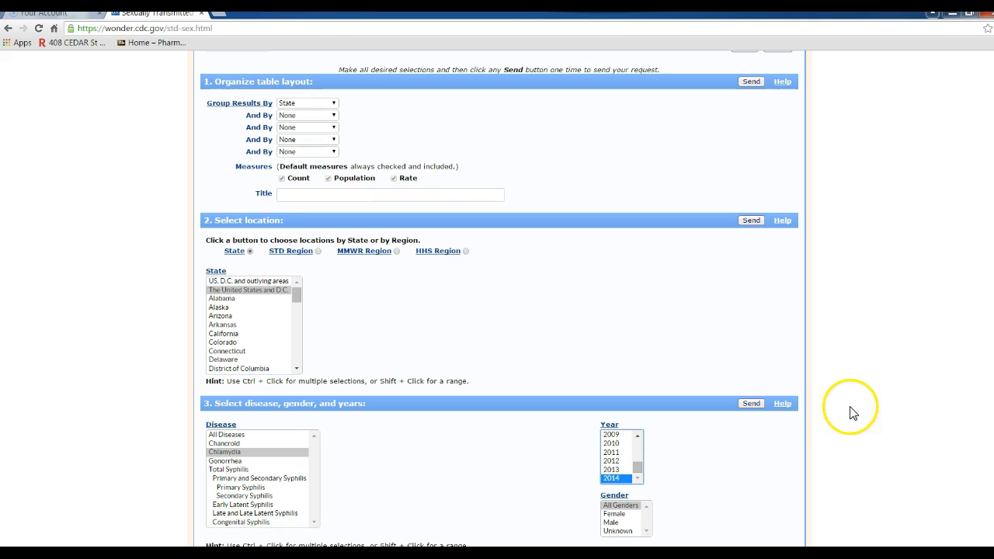
scroll(497, 296, "down", 3)
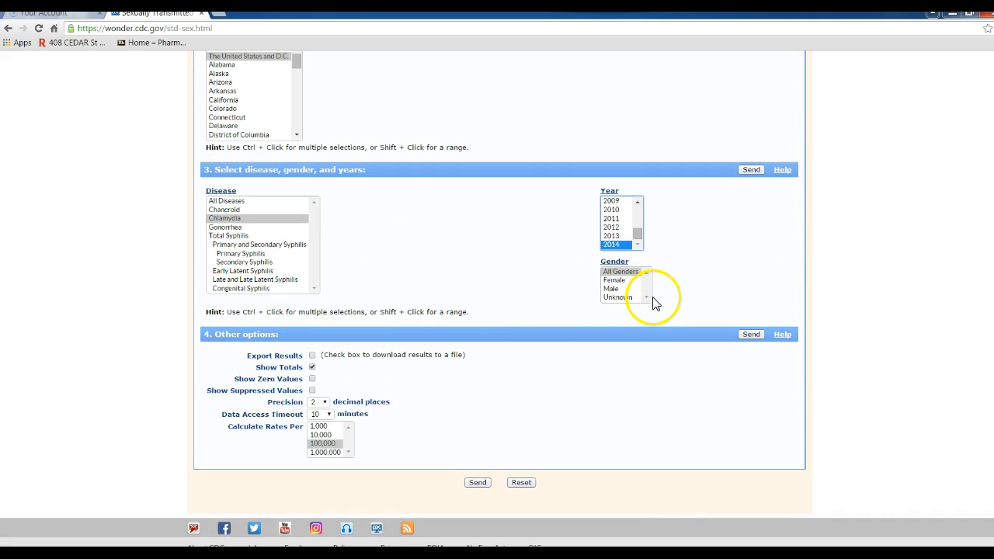
left_click(332, 444)
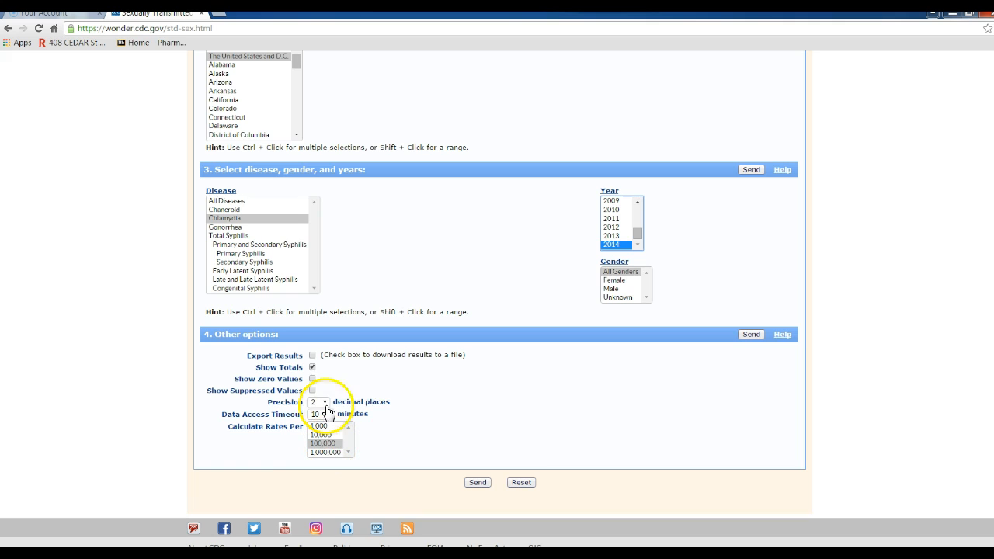
left_click(312, 355)
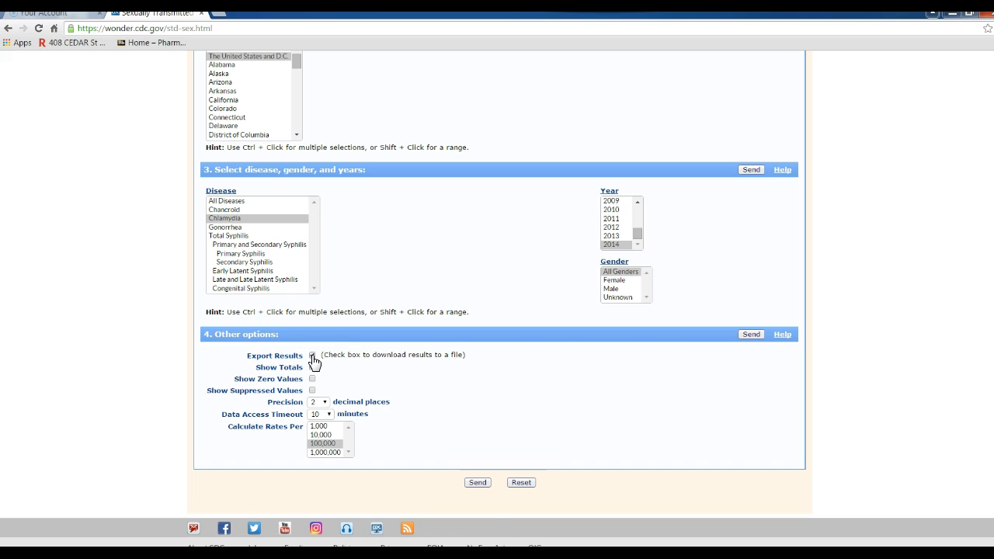
left_click(479, 483)
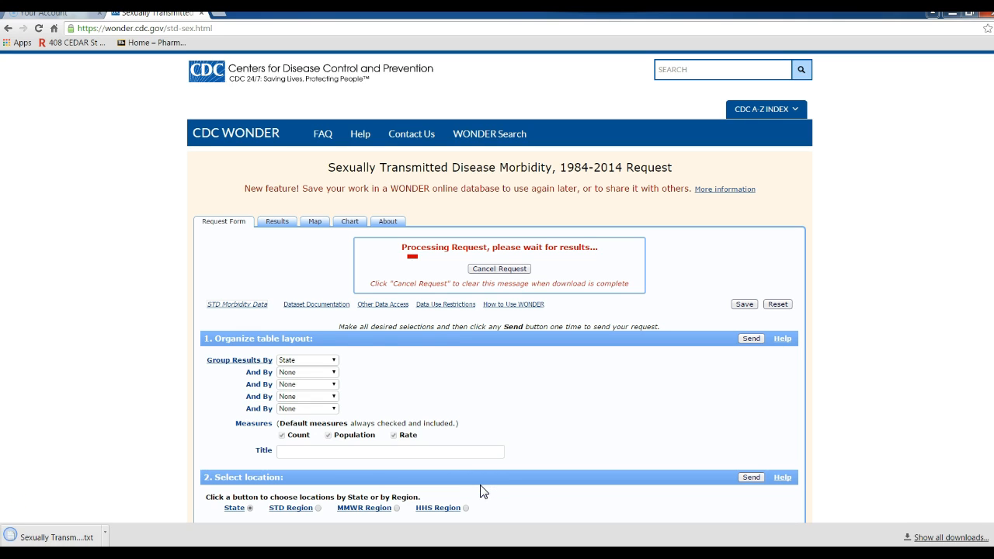
- Open the downloaded STD morbidity text file in Notepad and copy its entire contents
left_click(87, 537)
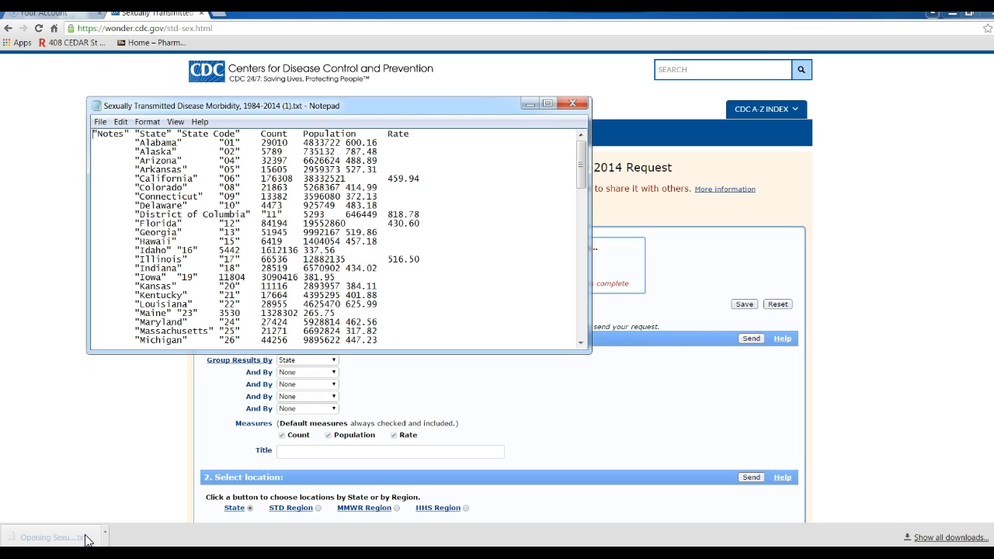
right_click(181, 216)
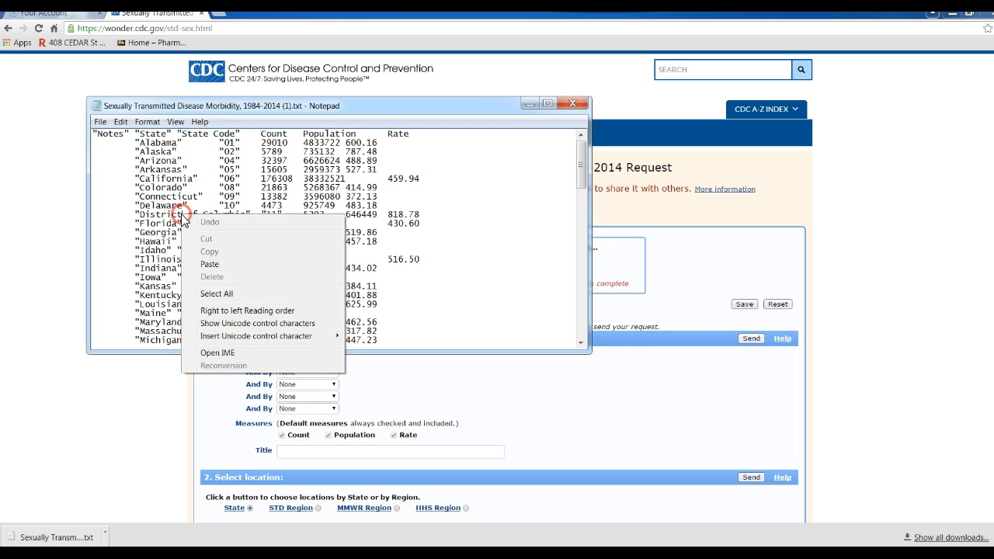
left_click(220, 295)
right_click(208, 263)
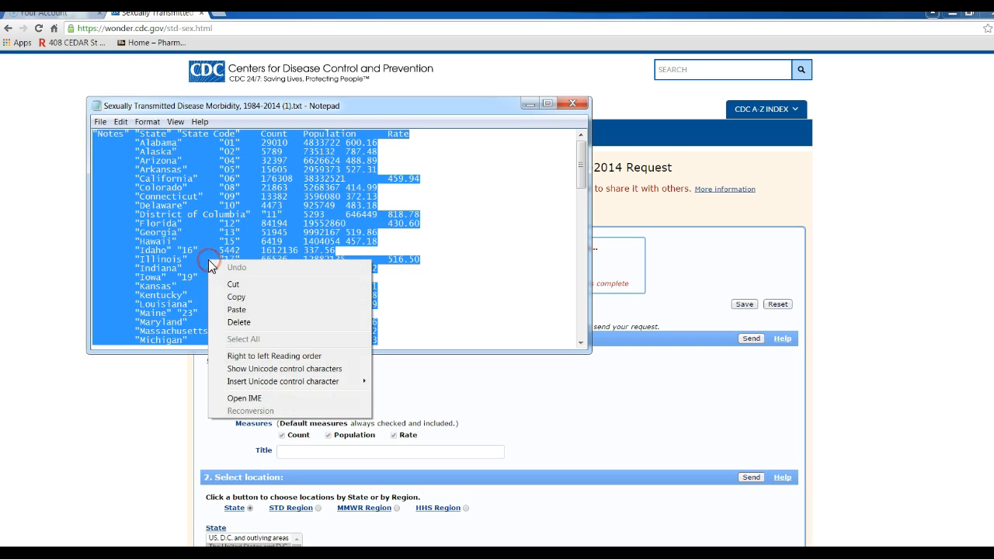
left_click(233, 297)
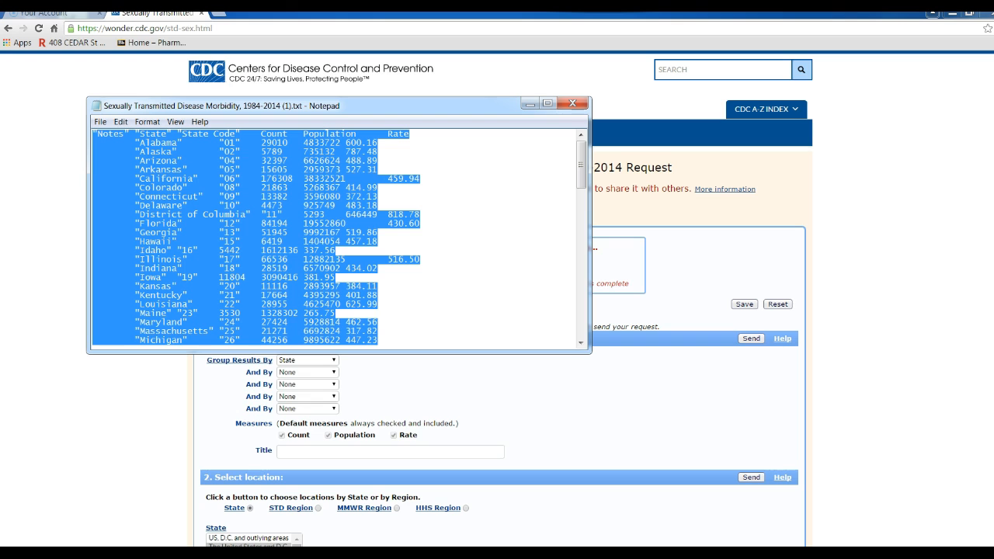
left_click(16, 554)
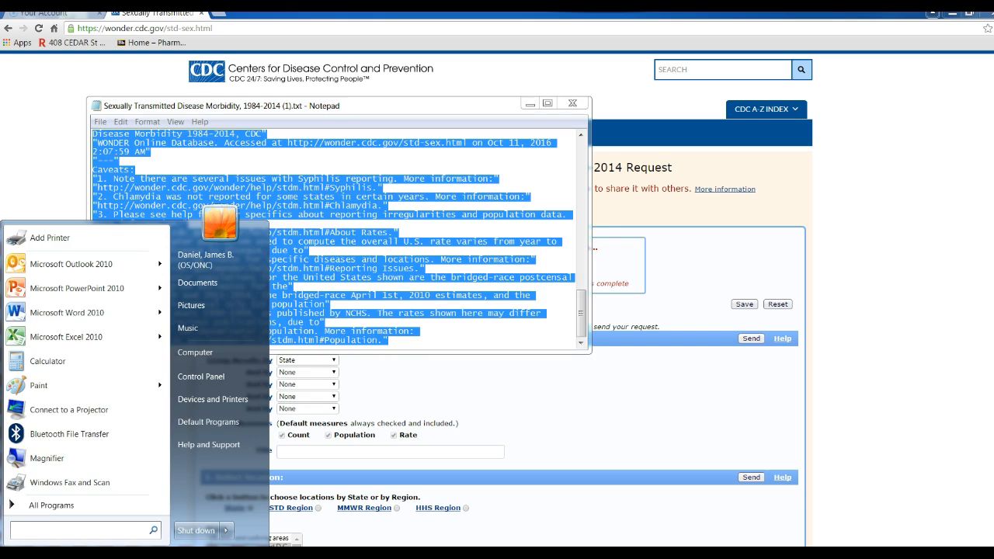
- Paste the state table into a new Excel workbook and check Alabama's count, population and rate
left_click(47, 337)
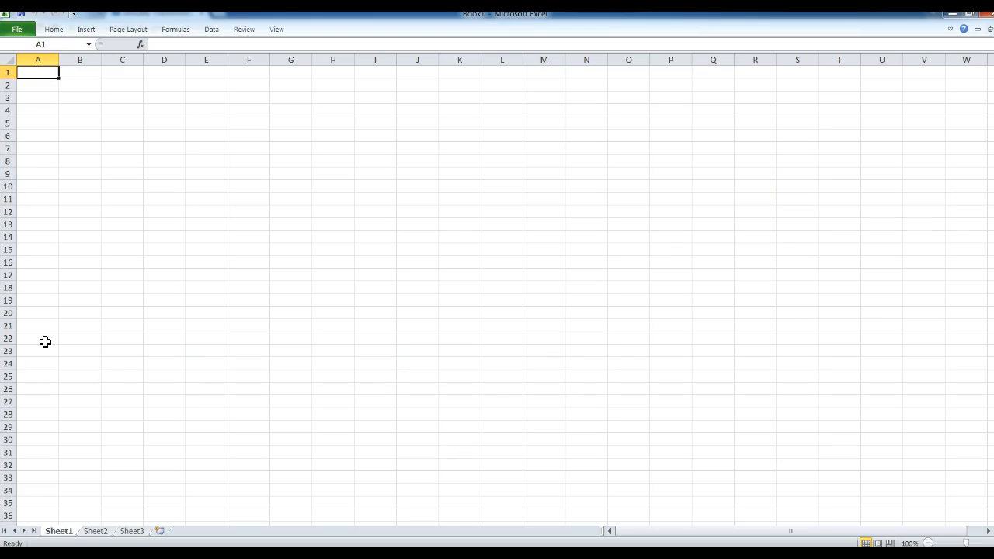
key("ctrl+v")
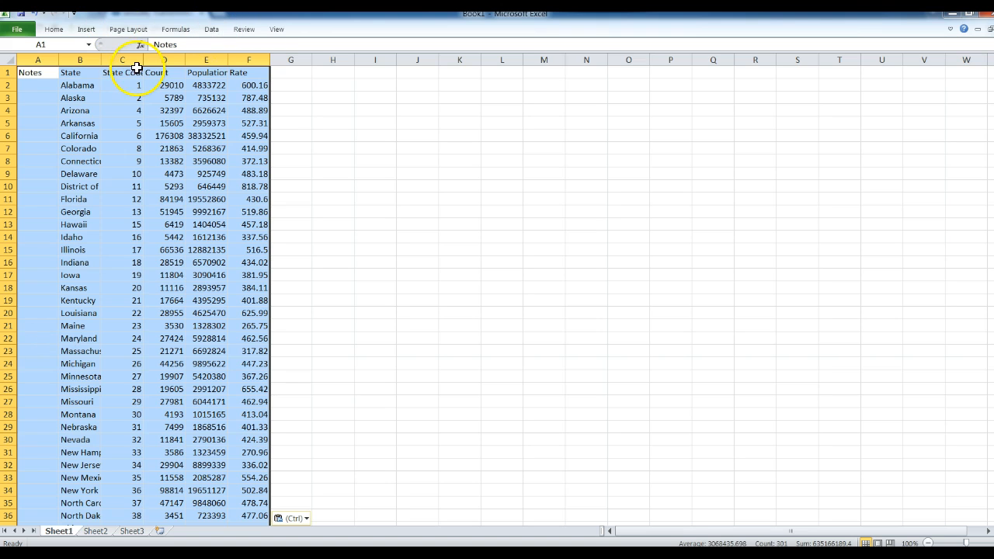
left_click(167, 85)
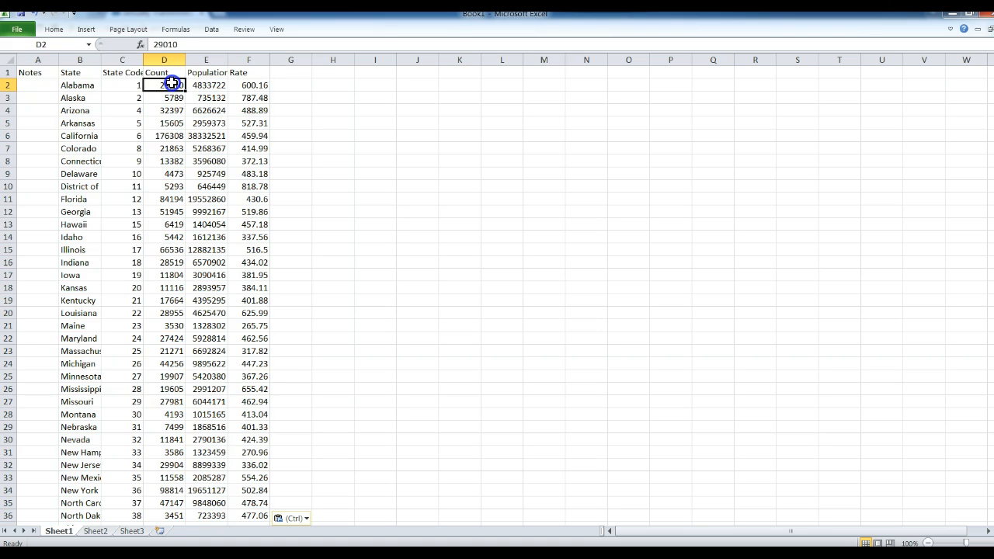
left_click(204, 84)
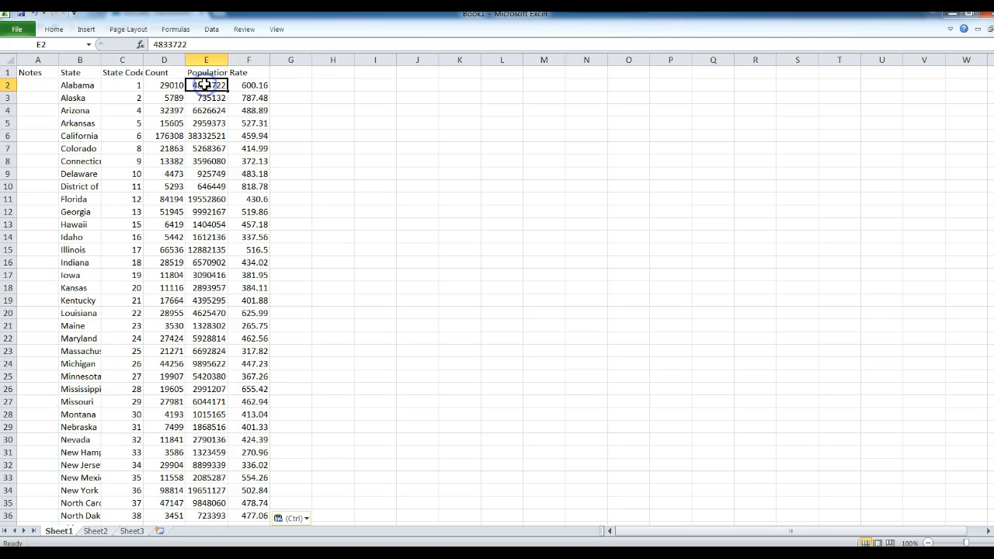
left_click(258, 84)
- Delete the State Code, Count and Population columns and move State and Rate into columns F–G
left_click_drag(209, 60, 123, 60)
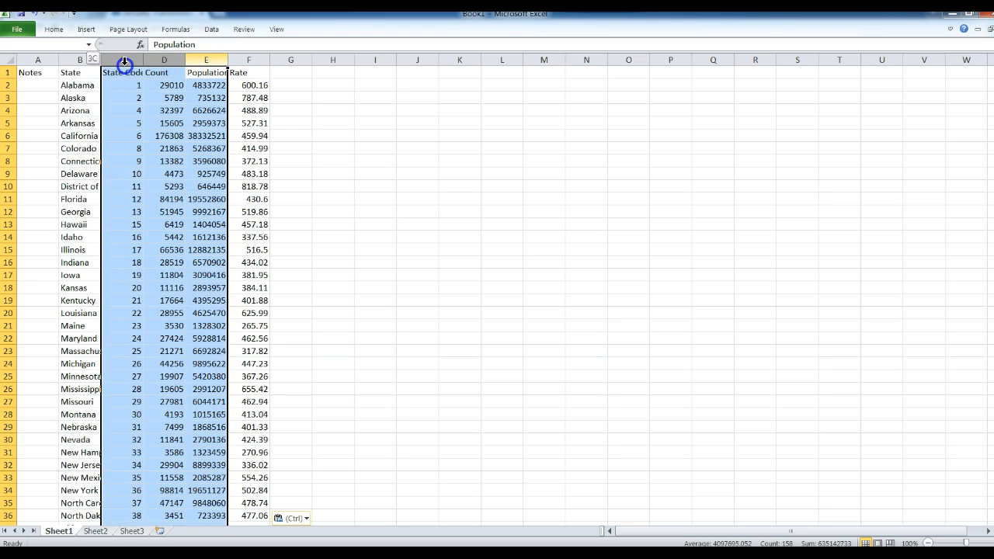
right_click(125, 62)
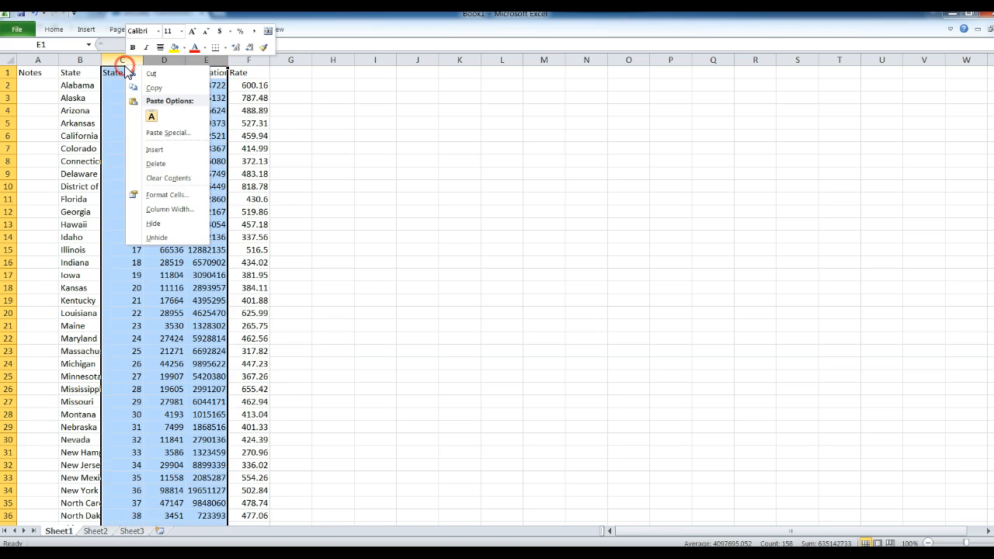
left_click(151, 163)
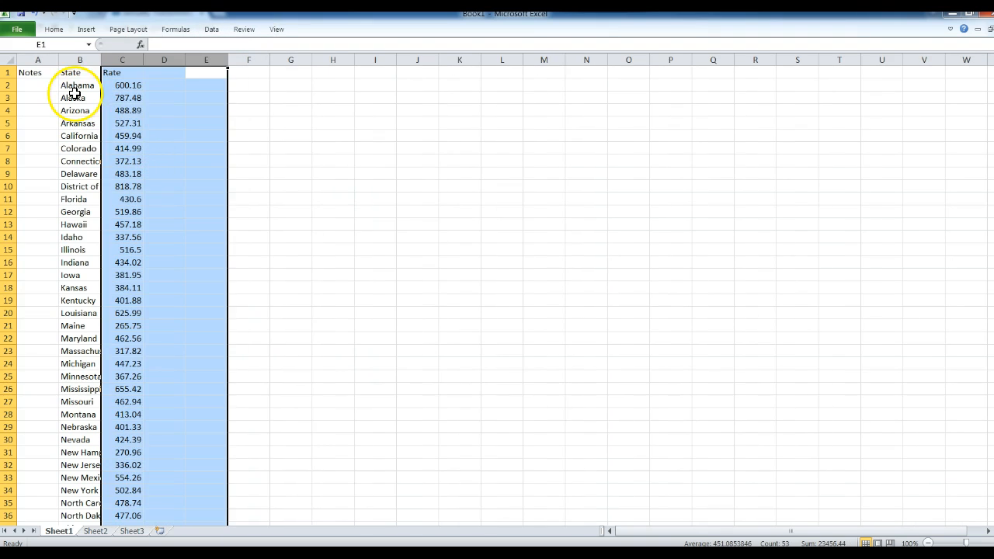
left_click(42, 60)
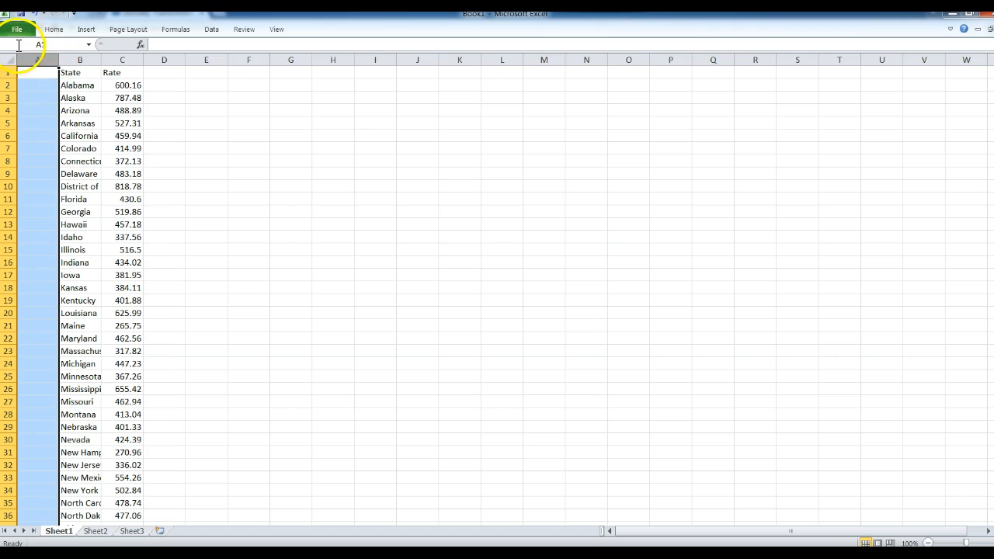
left_click(87, 60)
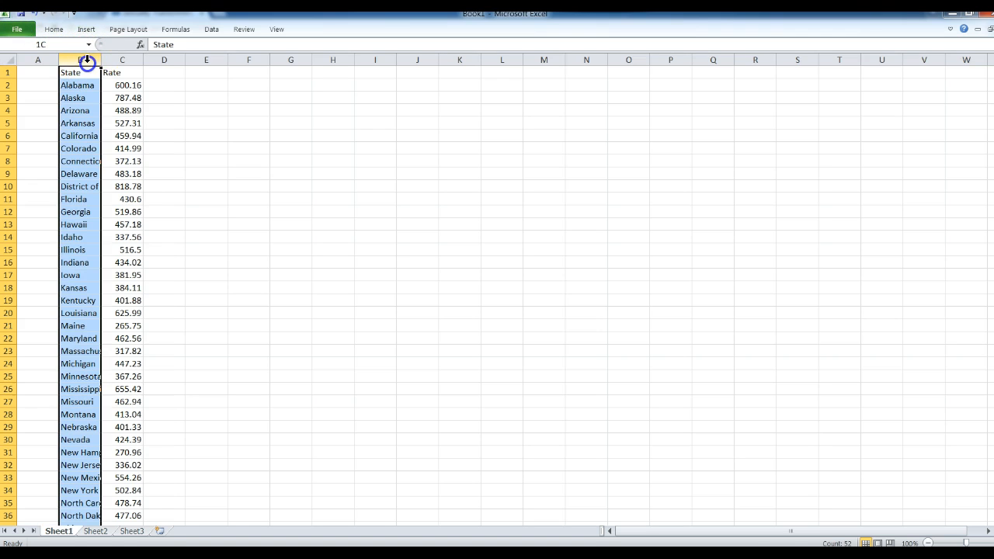
left_click_drag(100, 66, 104, 65)
key("ctrl+c")
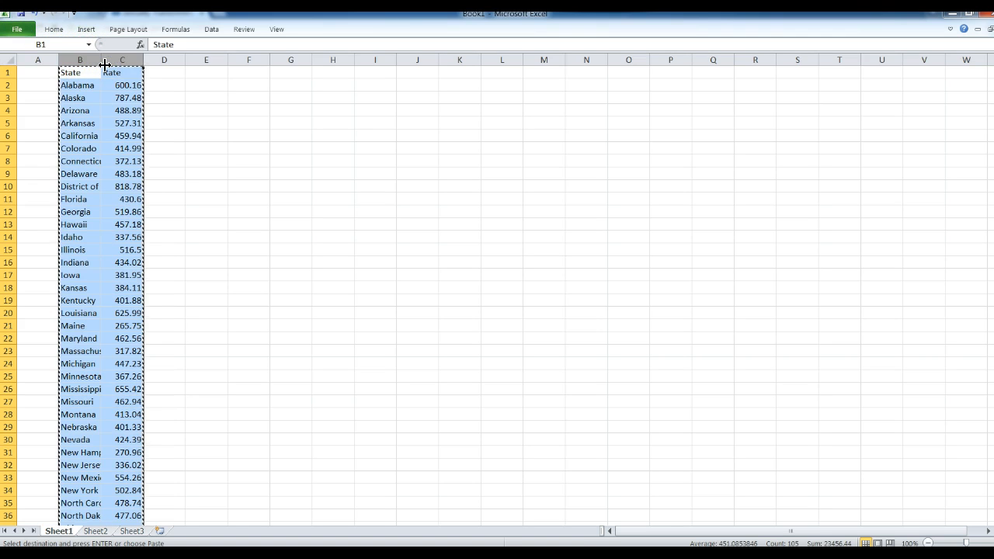
left_click(248, 59)
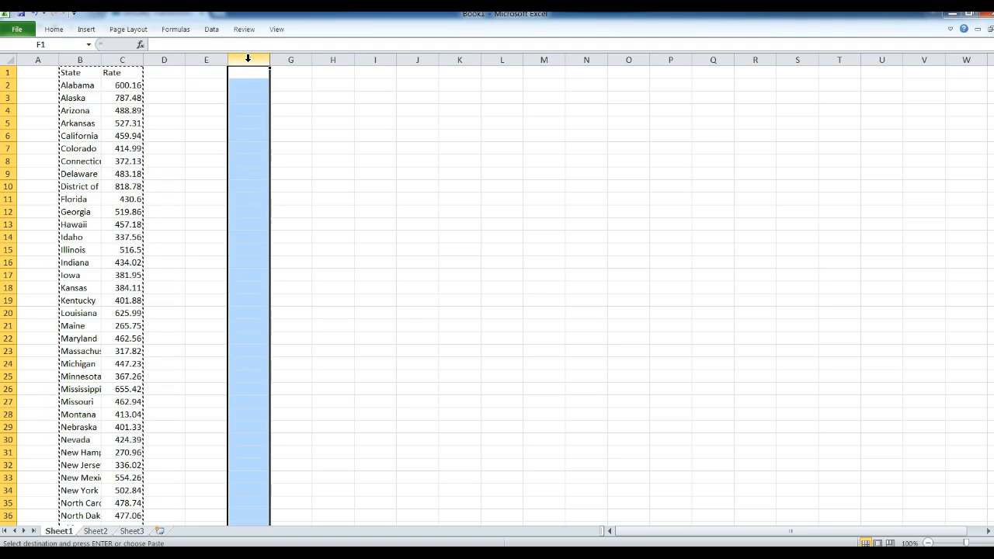
key("ctrl+v")
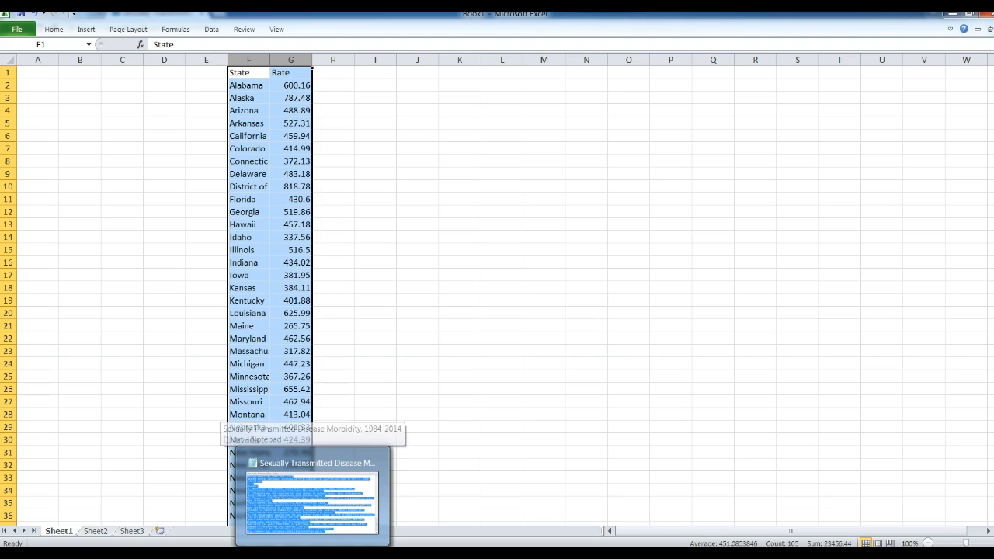
left_click(91, 555)
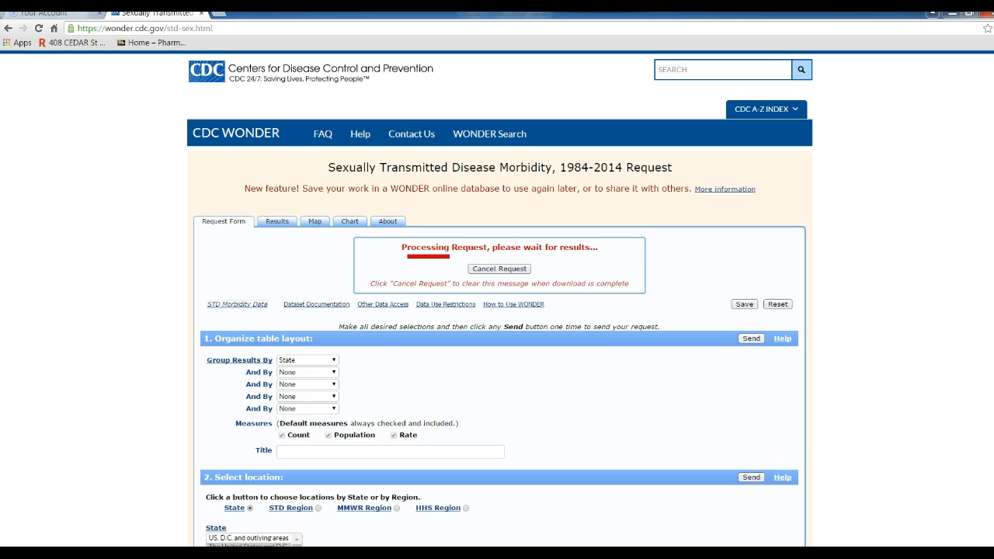
- Go to wonder.cdc.gov and follow A-Z Index, Behavioral Risk Factor Surveillance System, then Prevalence and Trends Data
left_click(230, 29)
type("won")
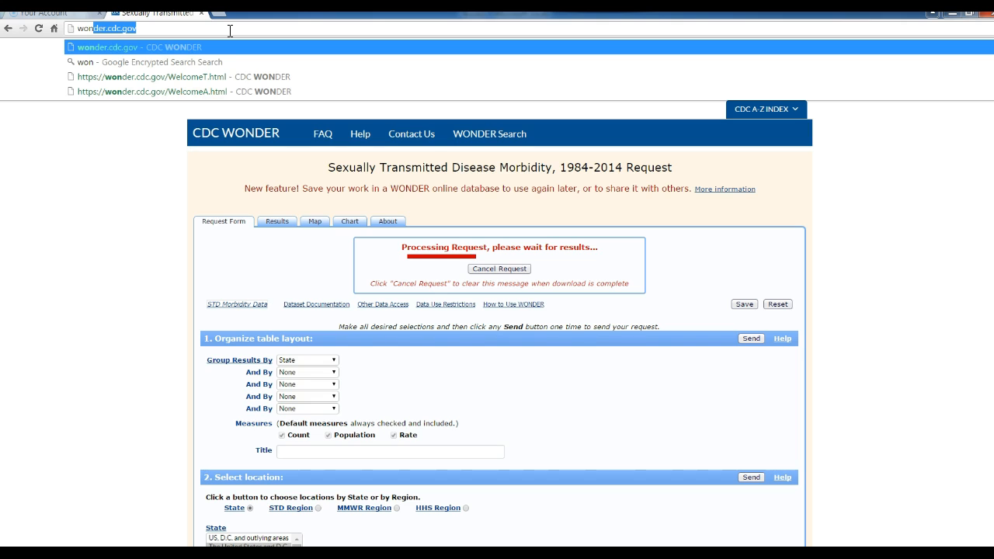
key("Return")
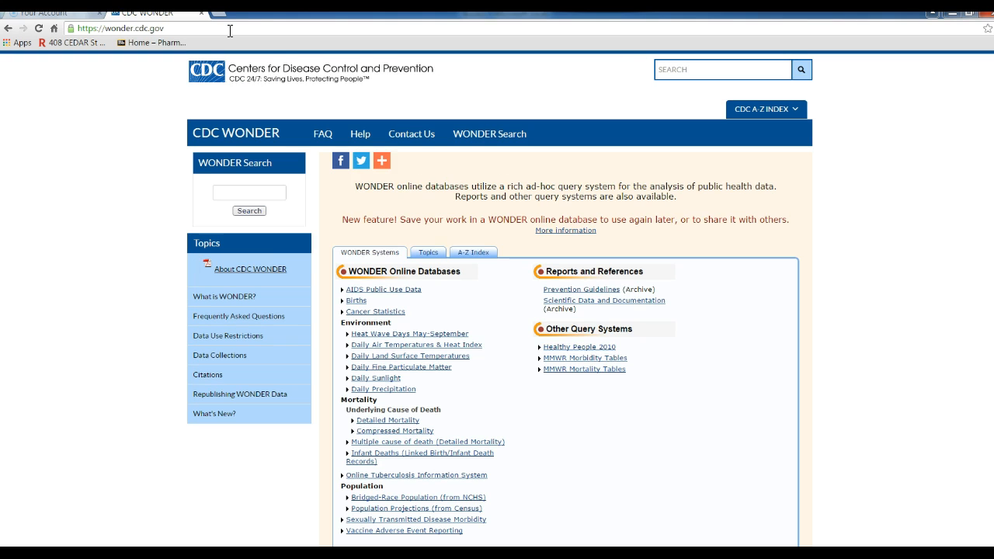
left_click(476, 254)
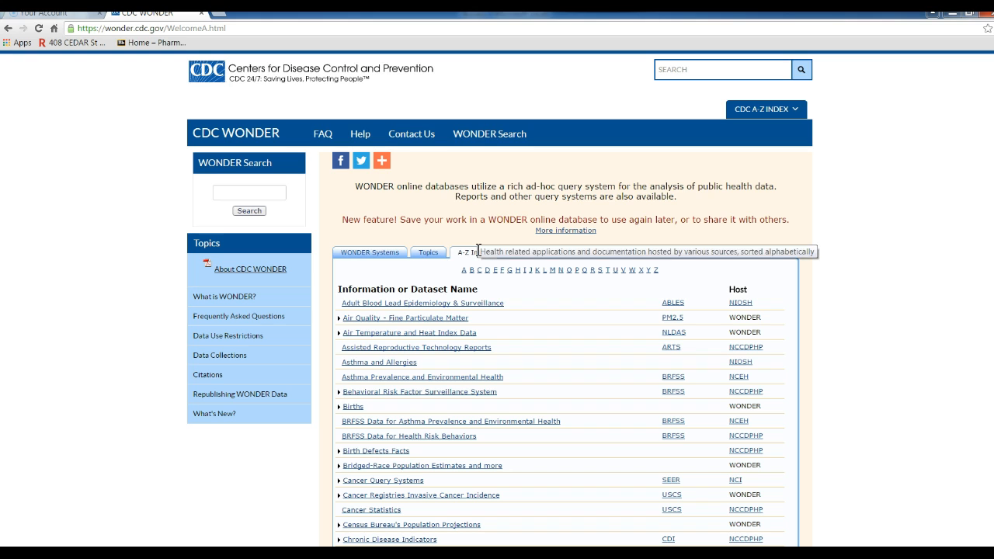
left_click(459, 397)
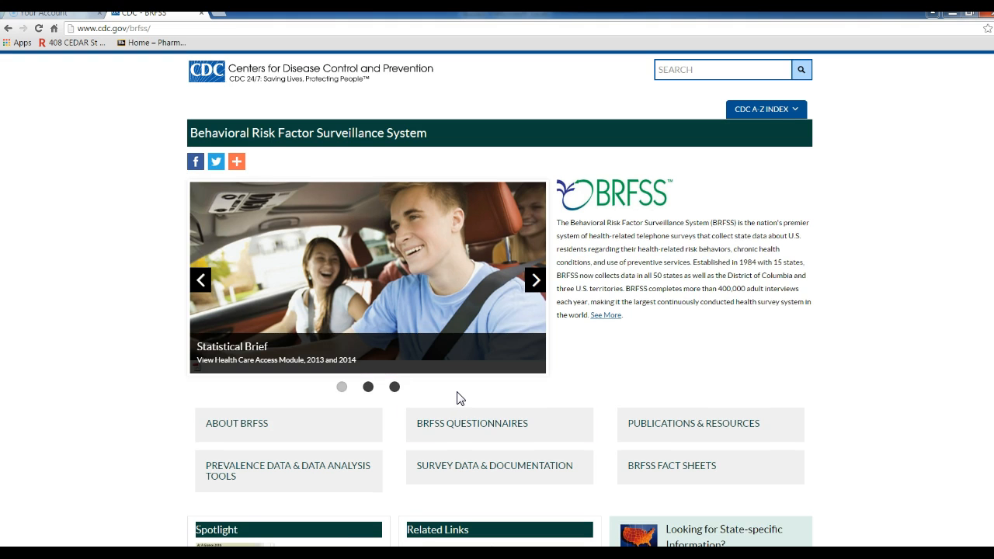
left_click(325, 472)
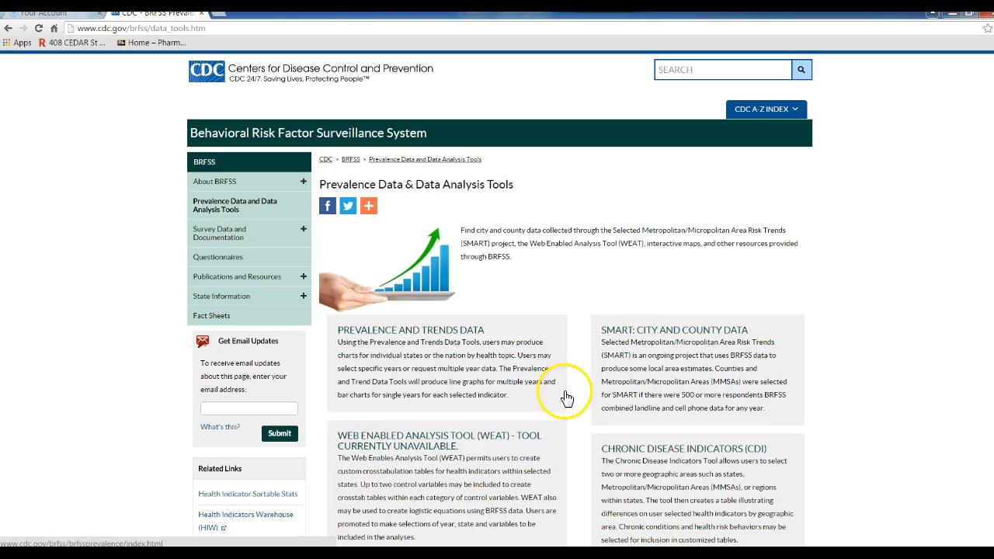
scroll(497, 310, "down", 1)
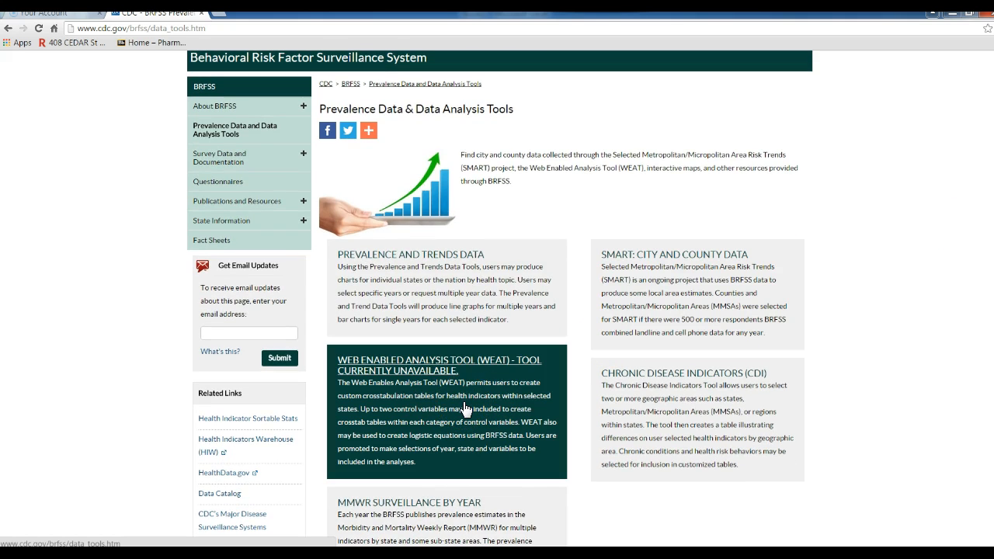
left_click(446, 303)
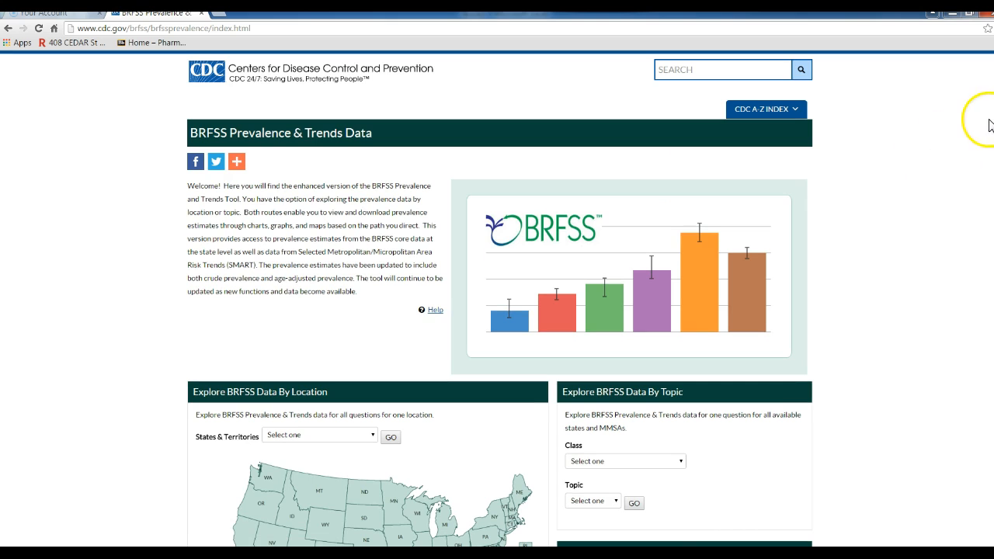
- Explore All States and DC with class Alcohol Consumption and topic Binge Drinking
scroll(497, 299, "down", 3)
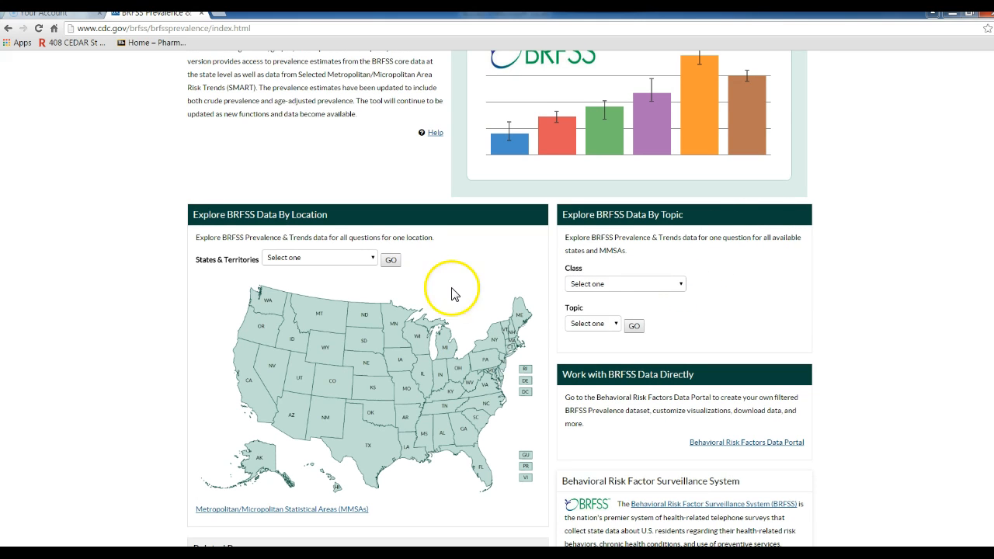
left_click(373, 259)
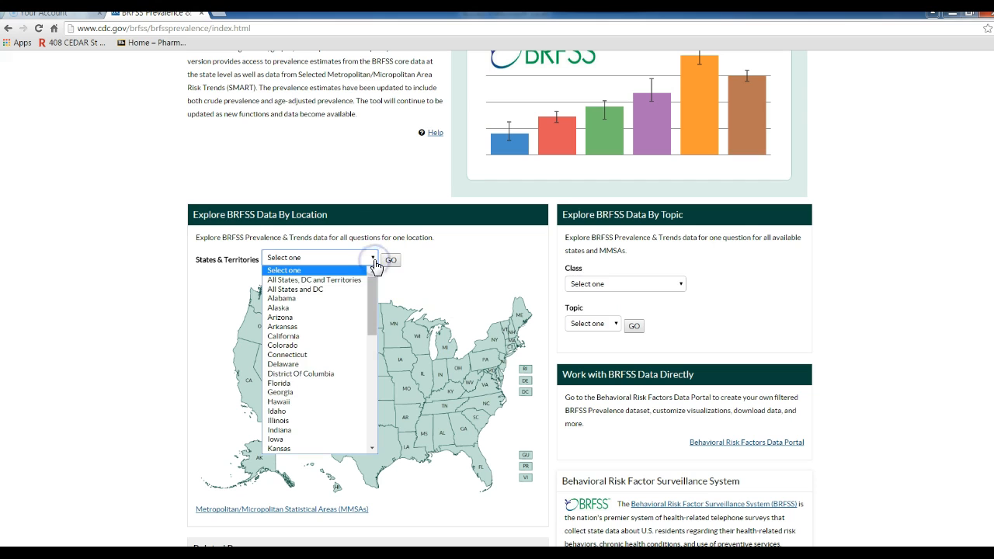
left_click(356, 293)
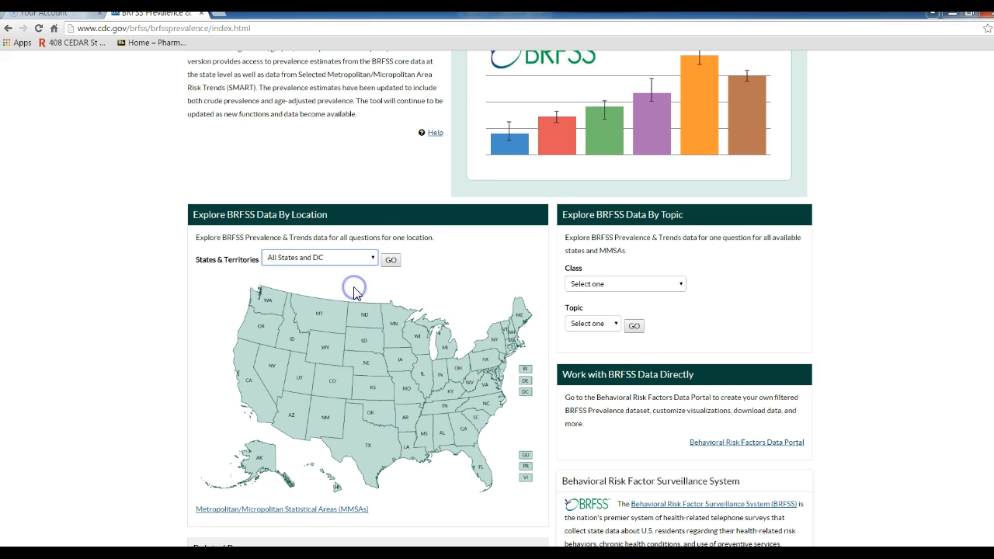
left_click(648, 286)
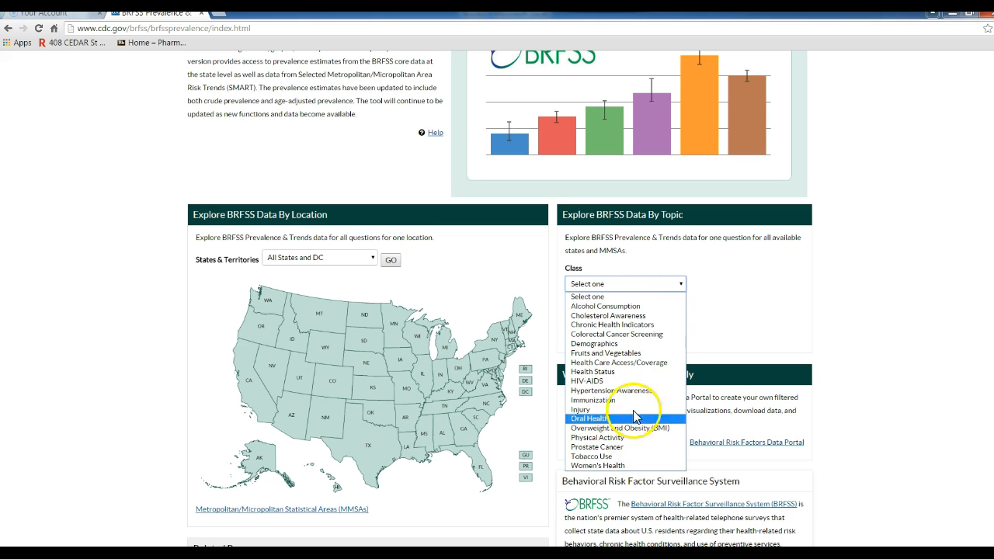
left_click(637, 307)
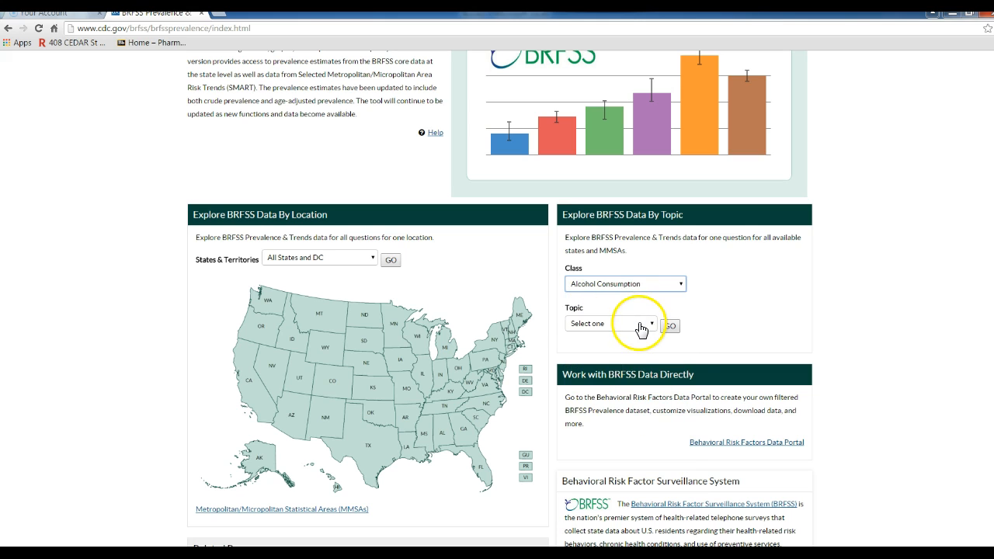
left_click(639, 325)
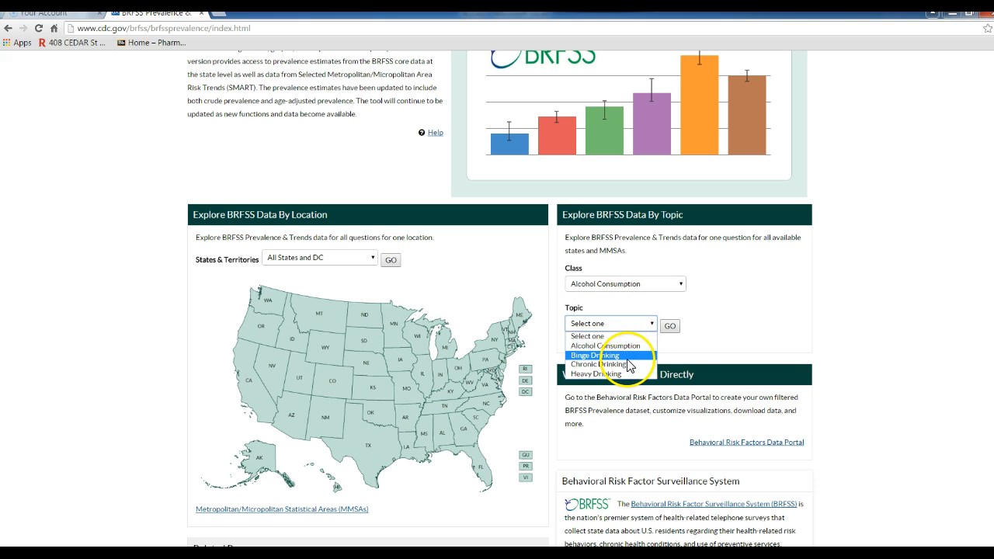
left_click(629, 365)
left_click(669, 327)
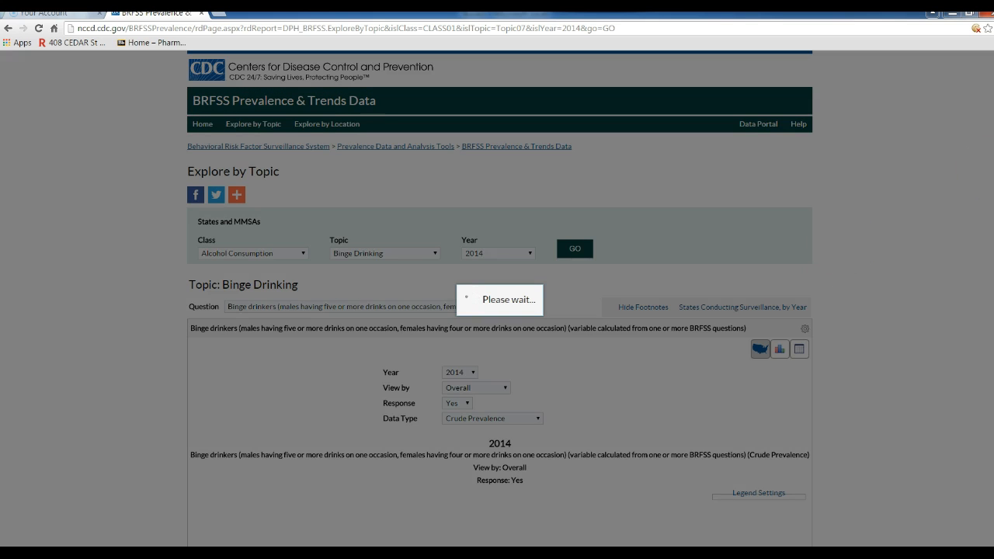
- Switch the binge drinking results to the state-by-state data table view
scroll(422, 511, "down", 3)
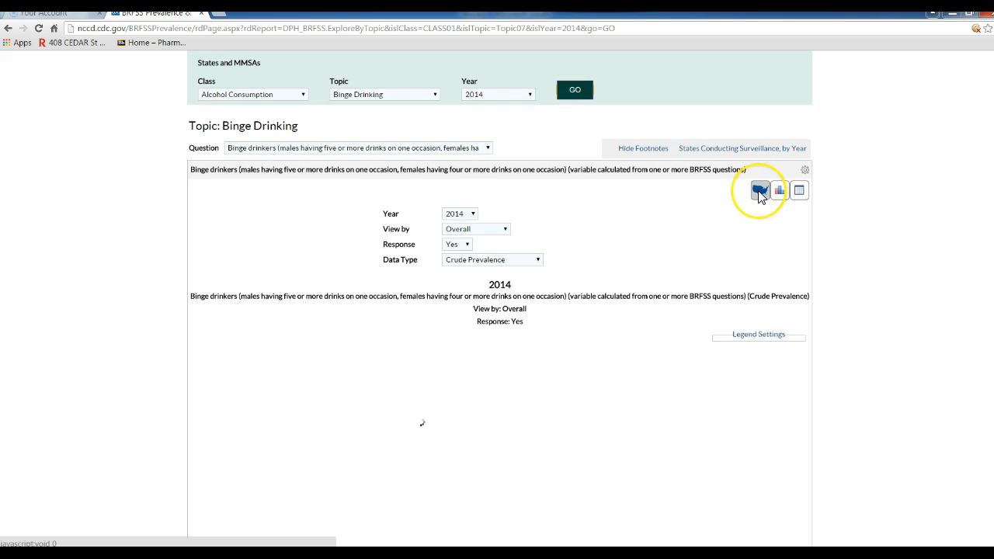
left_click(800, 192)
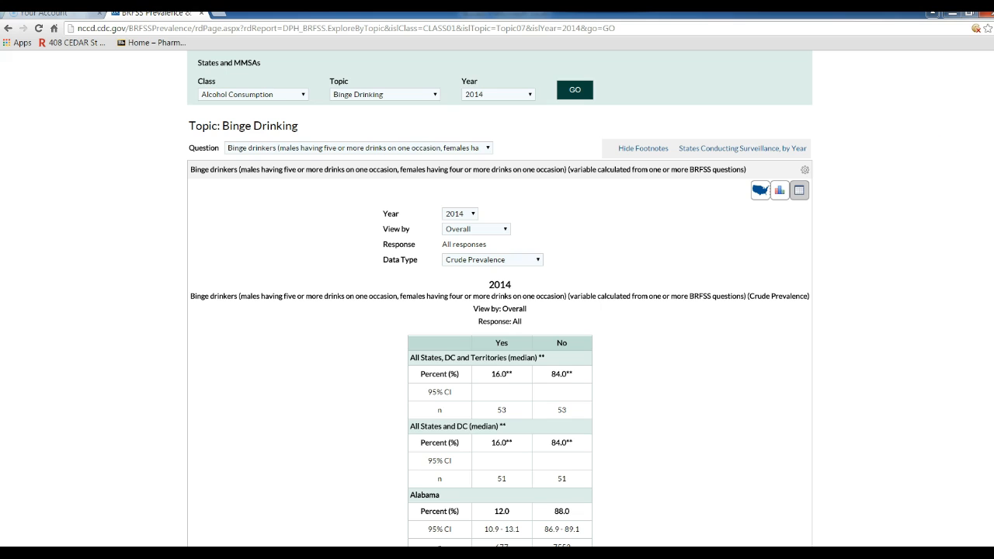
scroll(500, 310, "down", 4)
scroll(501, 311, "up", 2)
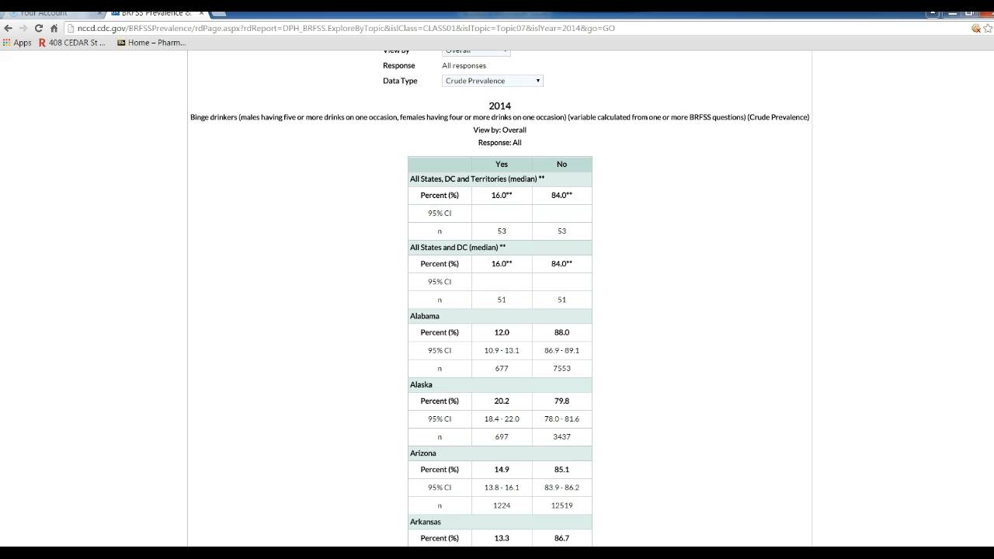
scroll(500, 298, "up", 3)
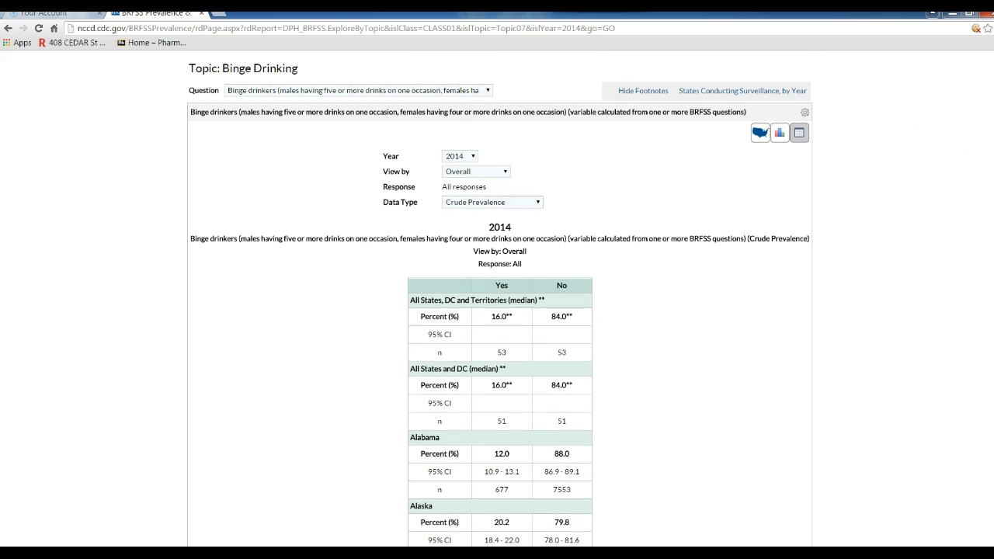
- Export the table as a CSV file and open the downloaded ExportCSV (4).csv
left_click(805, 113)
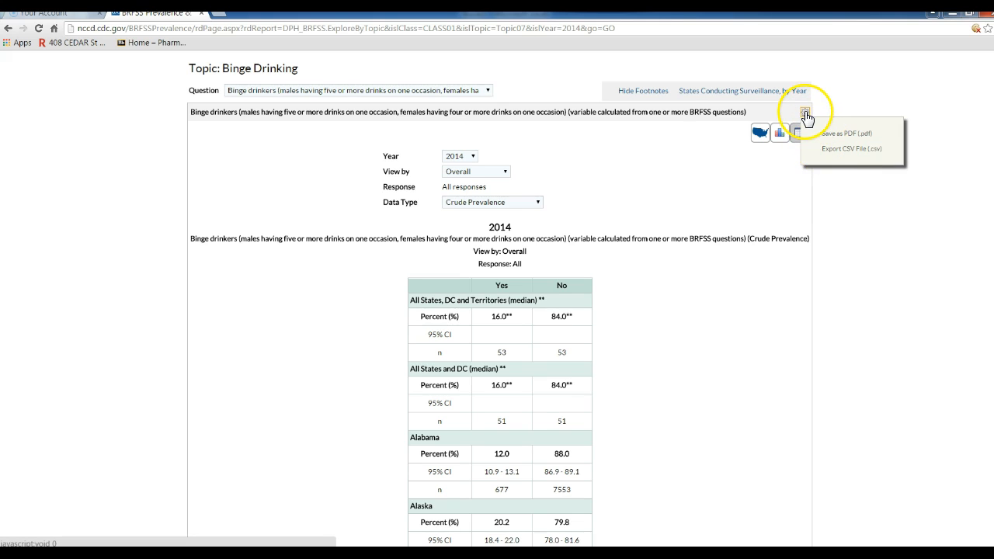
left_click(829, 149)
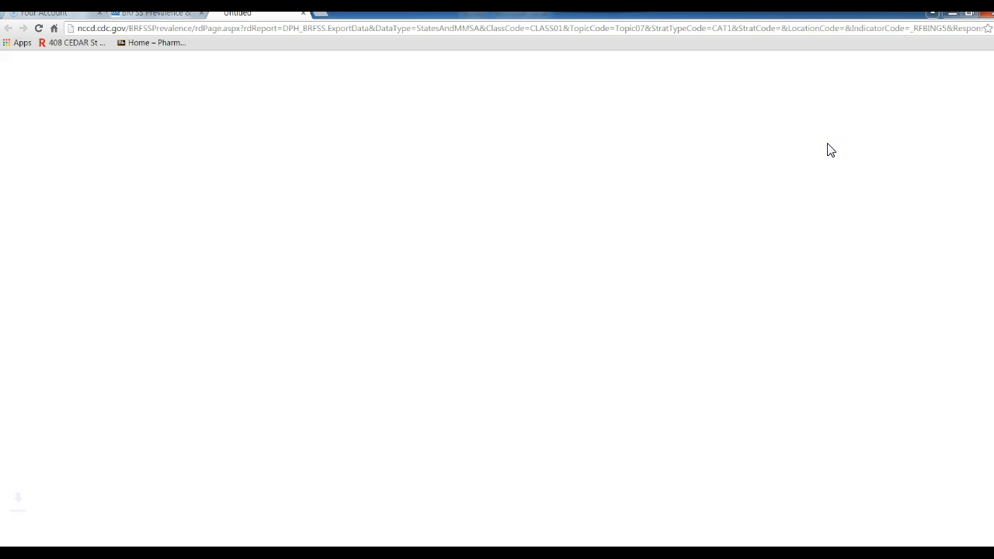
left_click(74, 537)
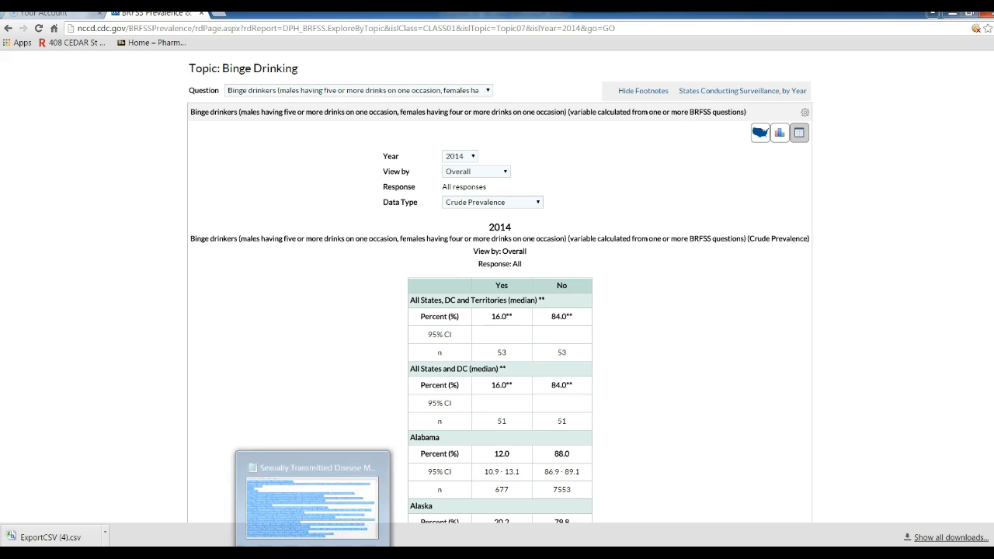
- In the ExportCSV (4) workbook, delete rows 2–5 holding the US and UW median values
left_click(392, 525)
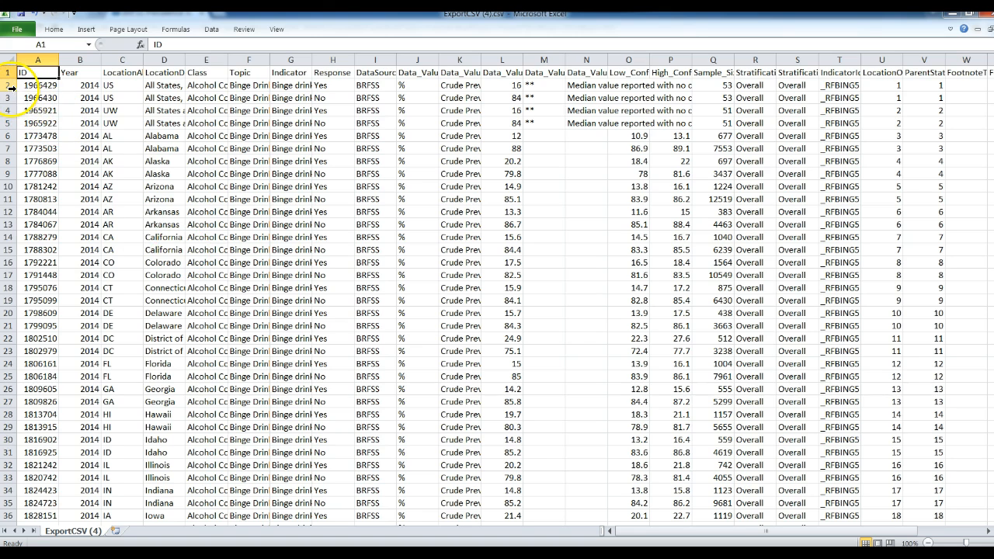
left_click_drag(11, 86, 11, 121)
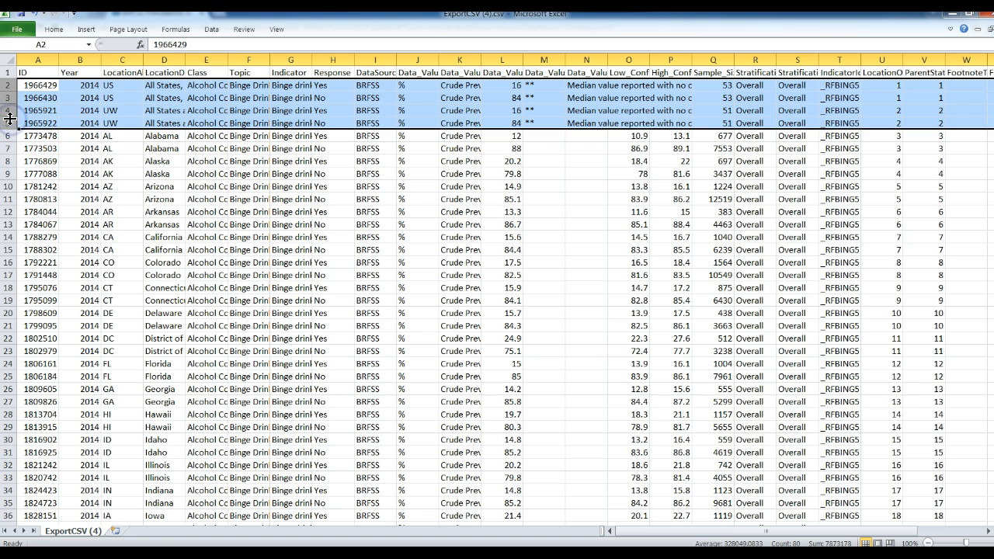
right_click(10, 118)
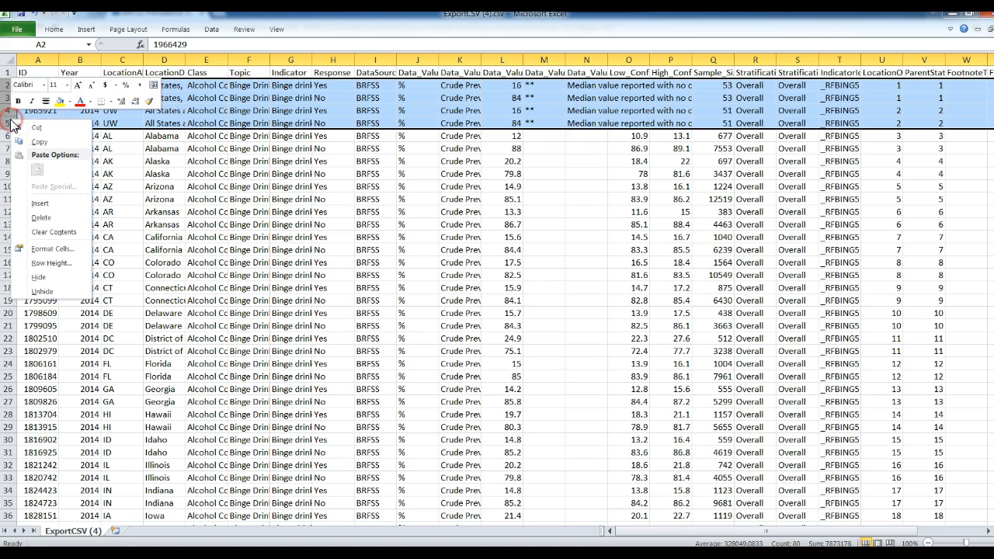
left_click(38, 219)
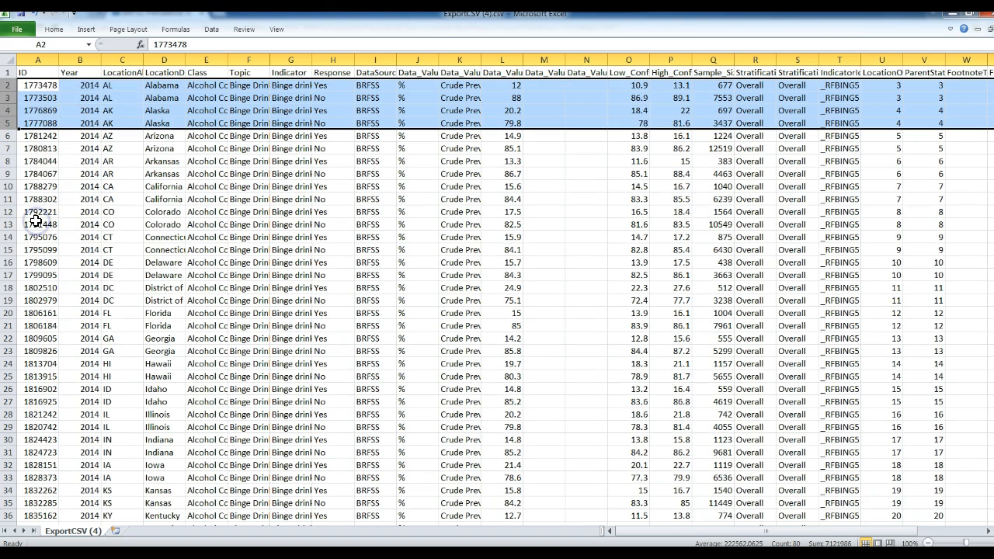
left_click(120, 90)
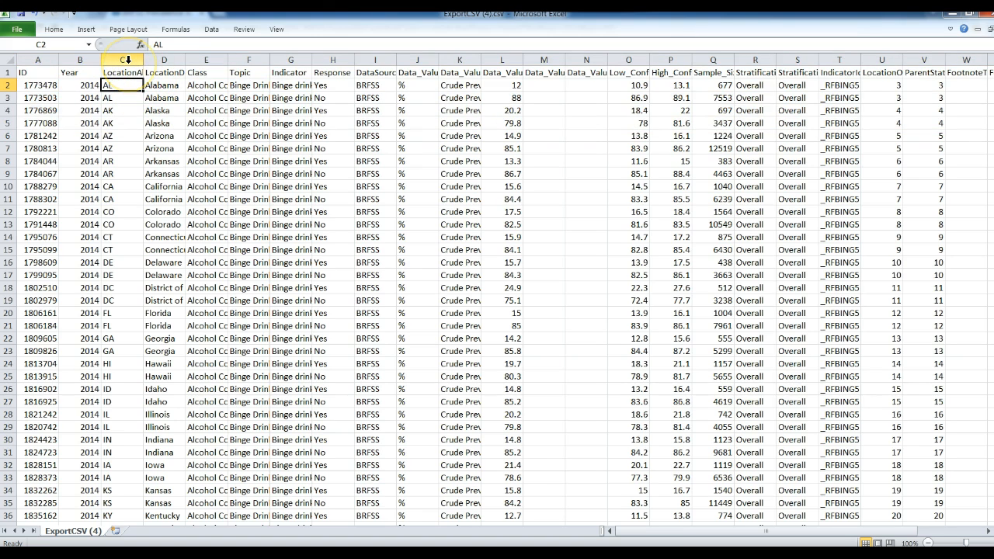
- Delete the ID, Year and LocationAbbr columns, then the Class, Topic and Indicator columns
left_click(127, 60)
left_click_drag(127, 61, 49, 59)
right_click(51, 60)
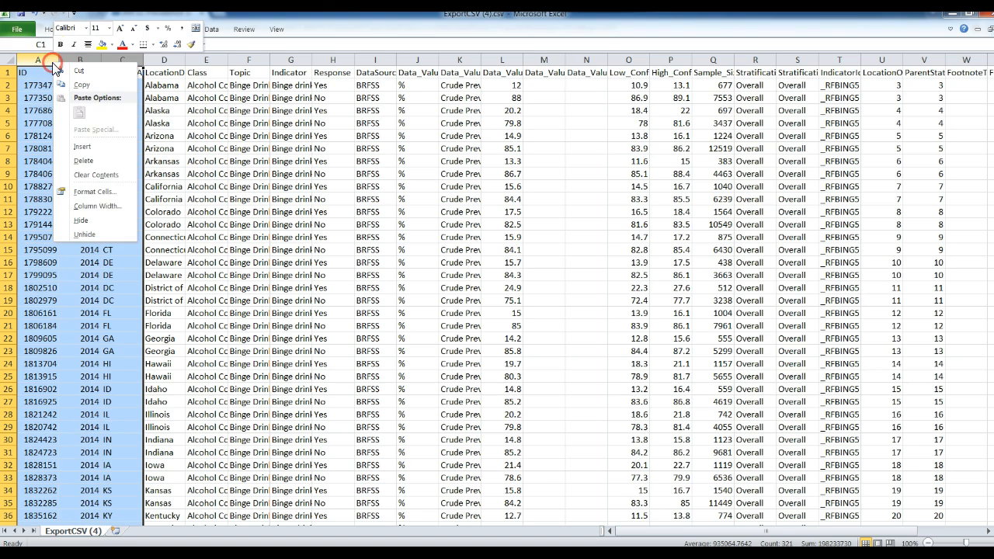
left_click(85, 162)
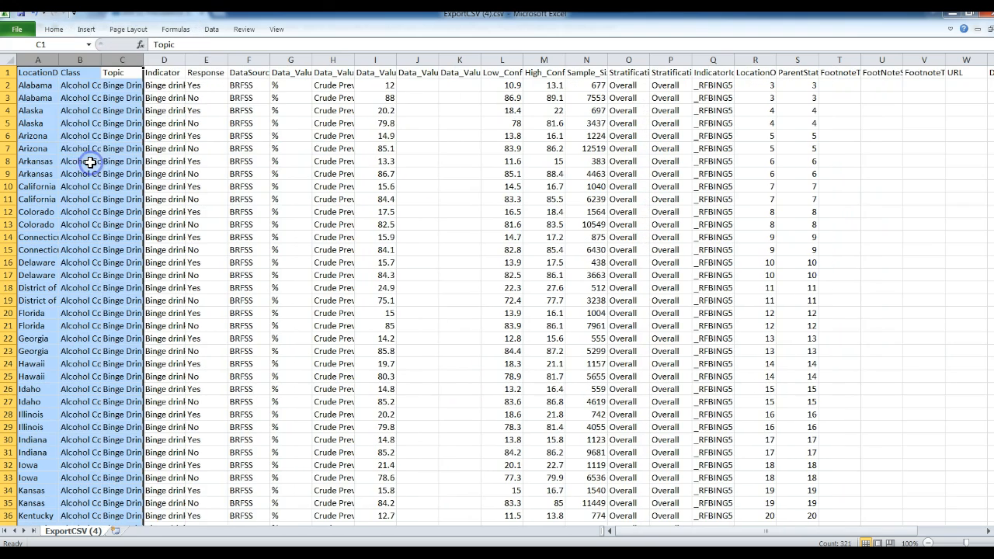
left_click(48, 98)
left_click_drag(81, 62, 155, 65)
right_click(157, 67)
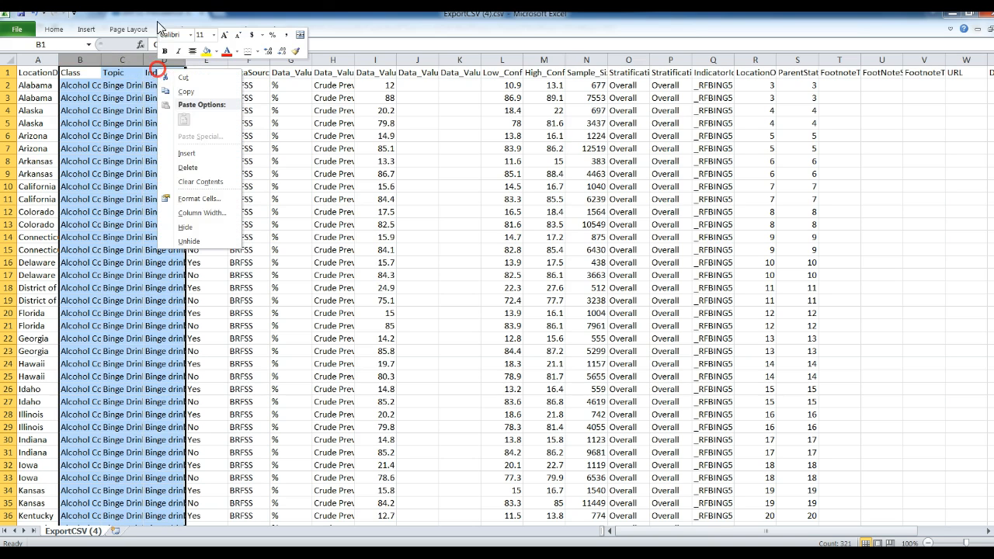
left_click(193, 165)
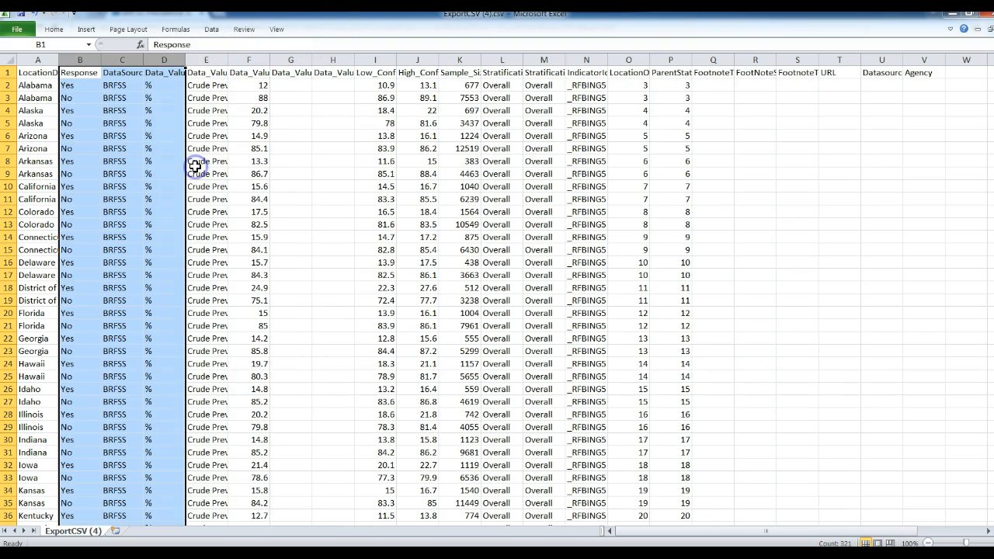
left_click(123, 114)
- Delete the DataSource column and the unit and value-type columns
left_click(122, 60)
right_click(125, 62)
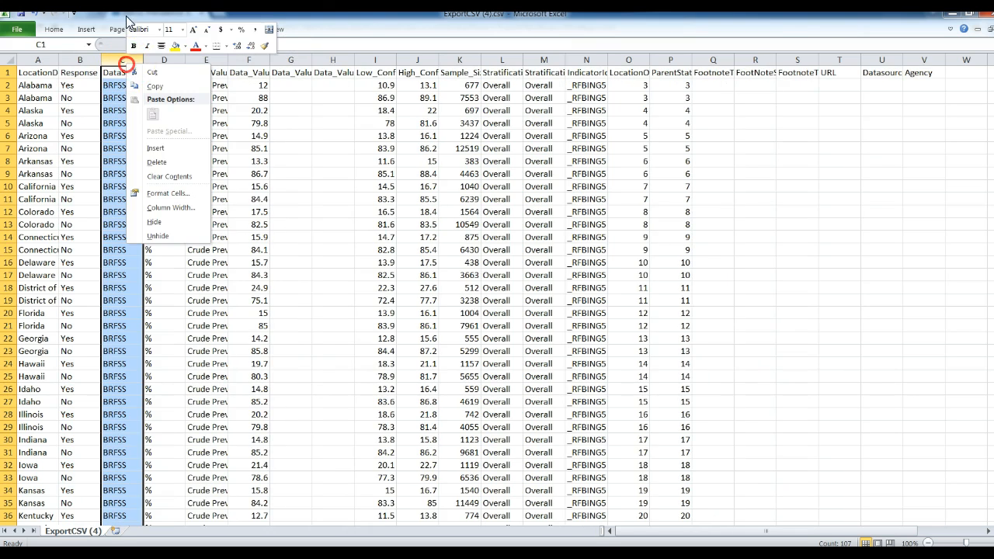
left_click(153, 162)
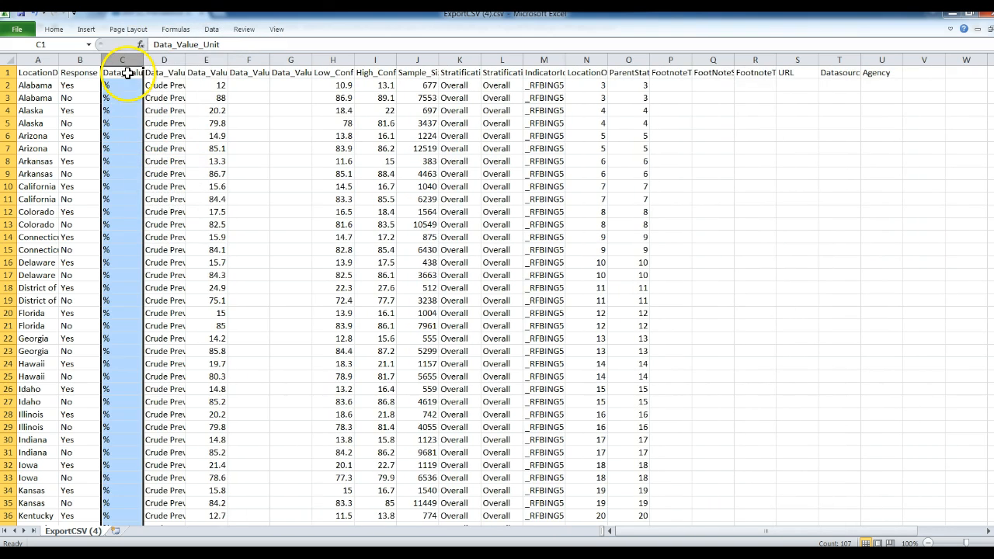
left_click_drag(125, 58, 157, 58)
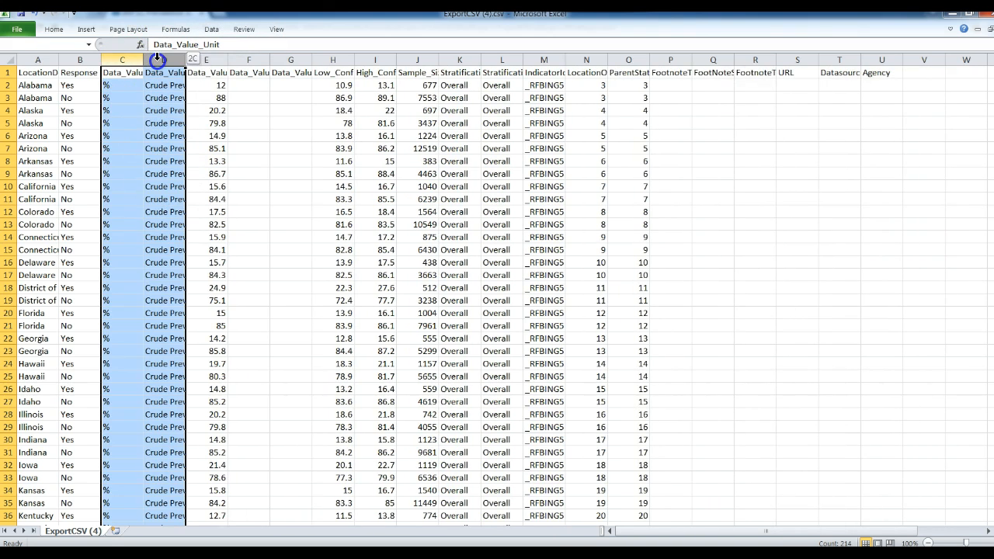
right_click(158, 58)
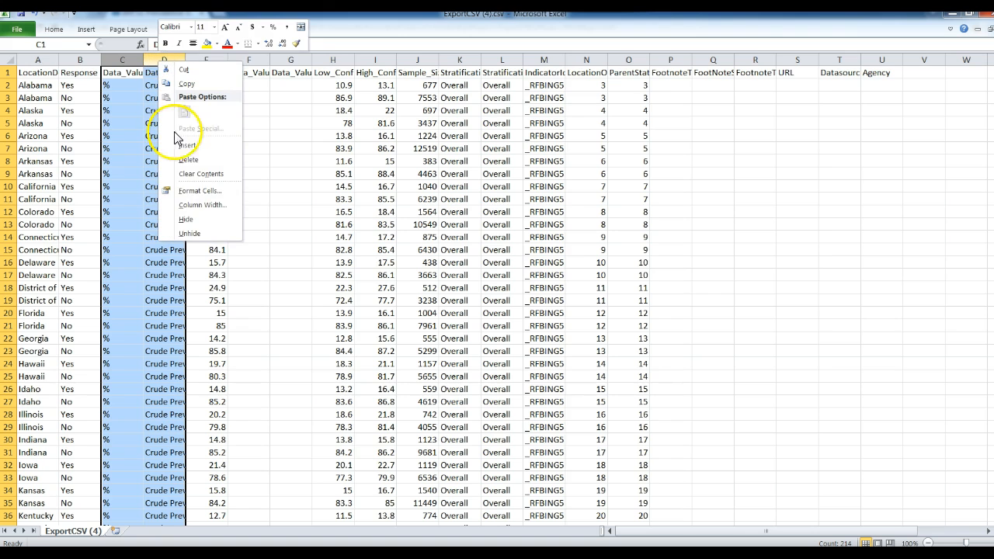
left_click(180, 157)
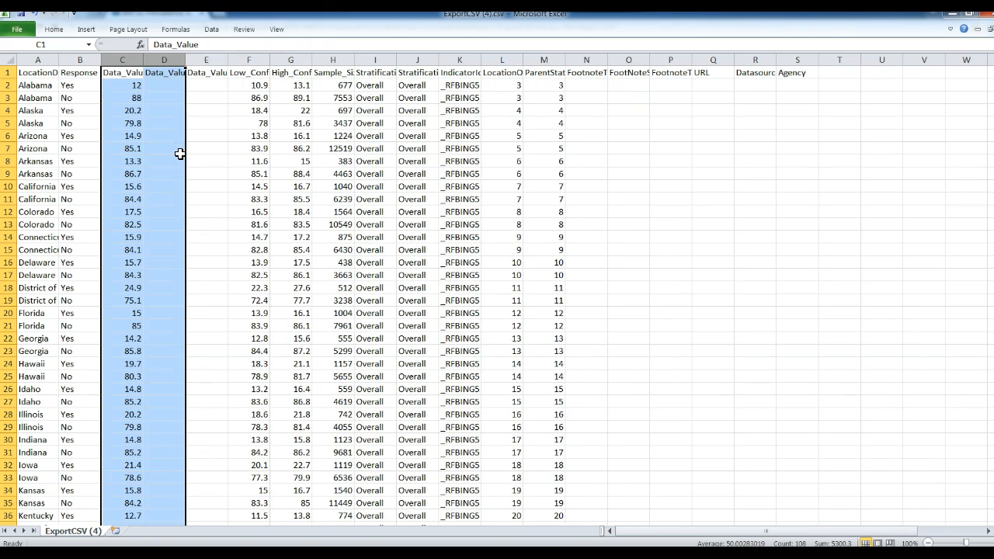
left_click(179, 153)
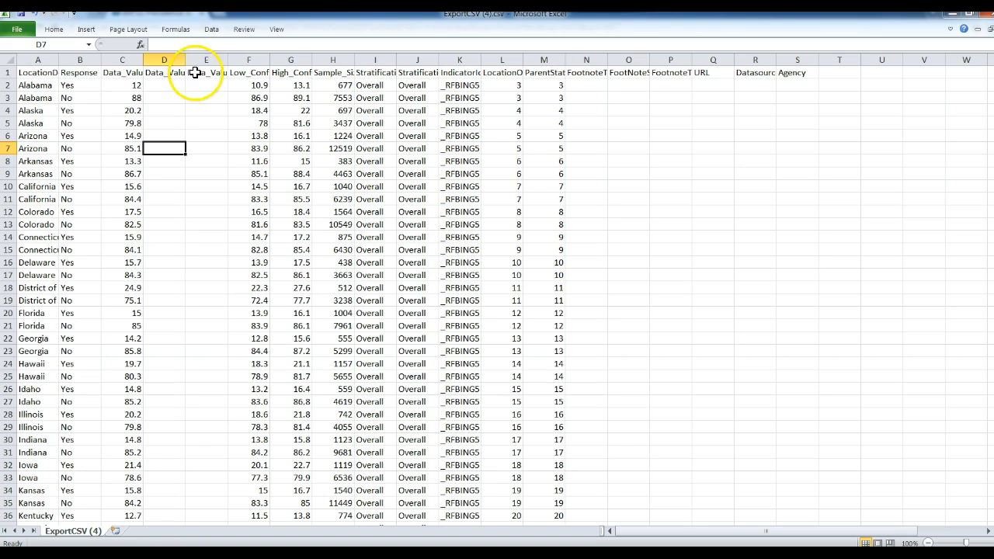
- Turn on header-row filters and filter the Response column to Yes, leaving 53 of 120 records
left_click(212, 31)
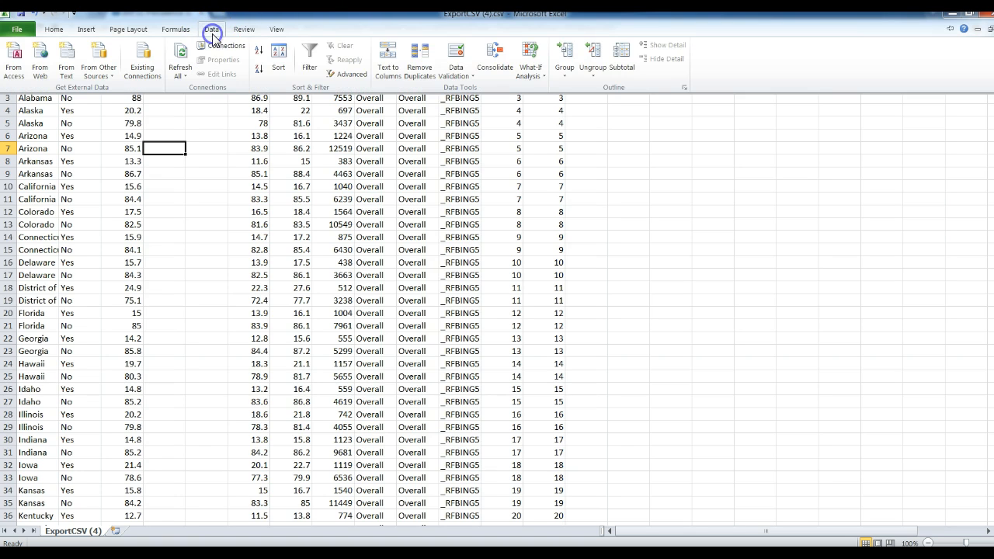
left_click(314, 61)
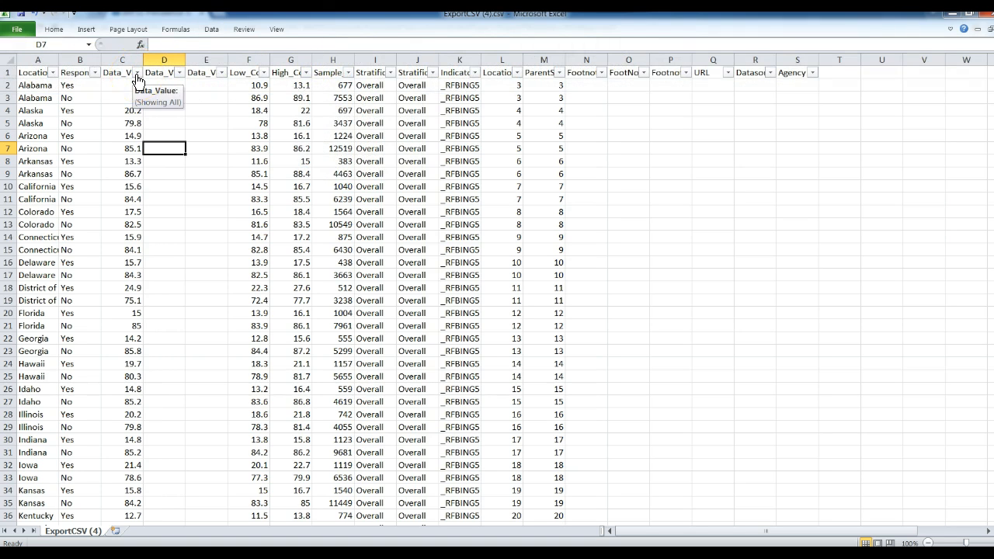
left_click(95, 73)
left_click(94, 73)
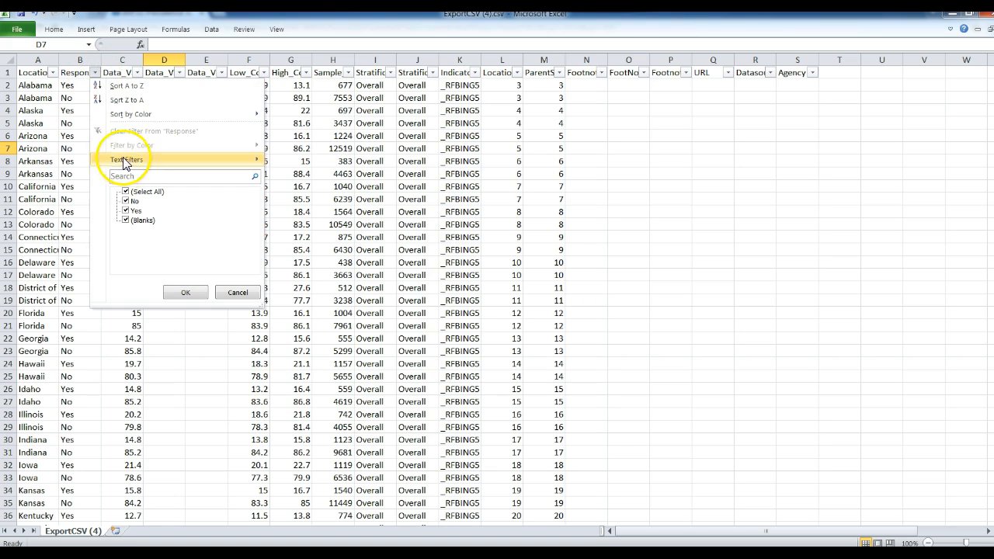
left_click(125, 192)
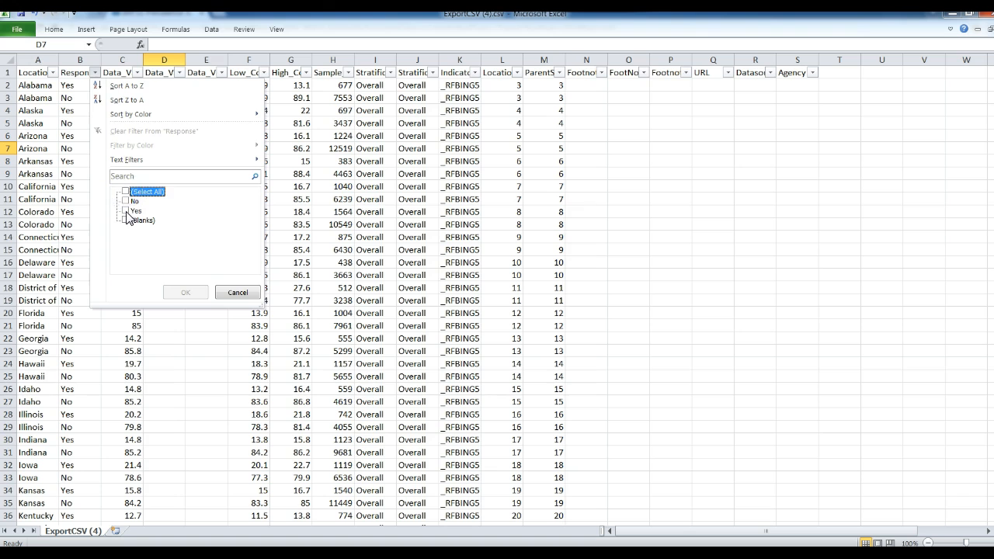
left_click(126, 211)
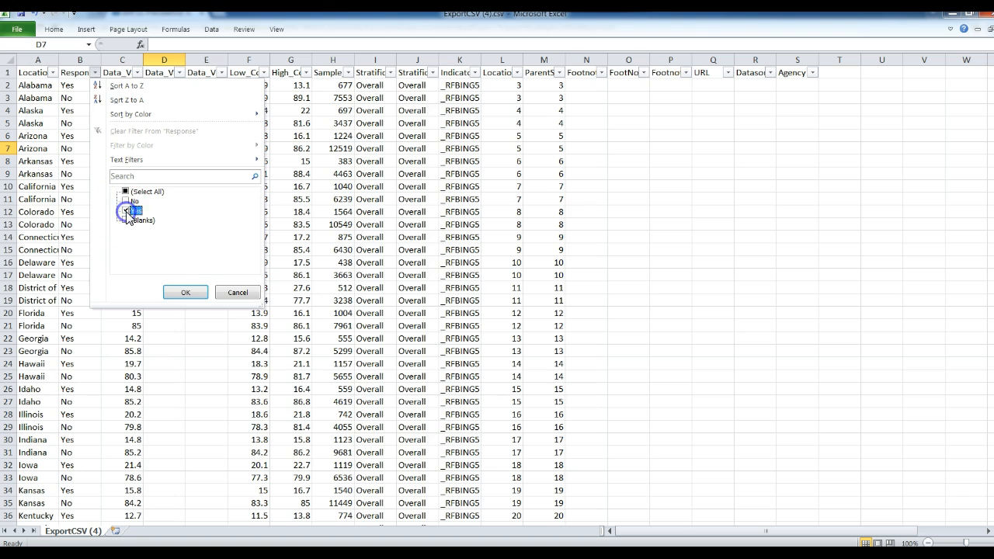
left_click(183, 292)
left_click(115, 160)
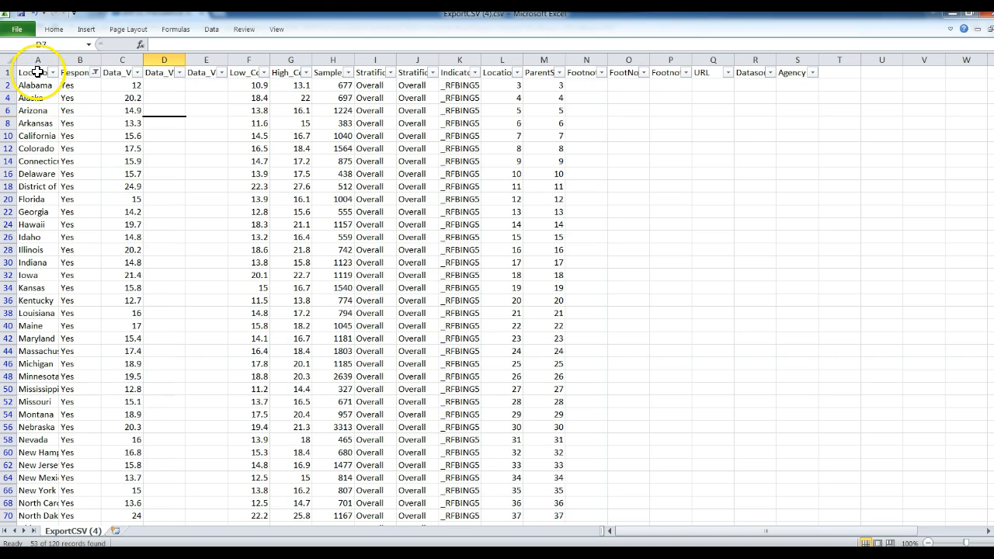
- Copy the filtered Yes rows of LocationDesc, Response and Data_Value in columns A–C
left_click_drag(37, 72, 121, 351)
left_click_drag(122, 388, 123, 503)
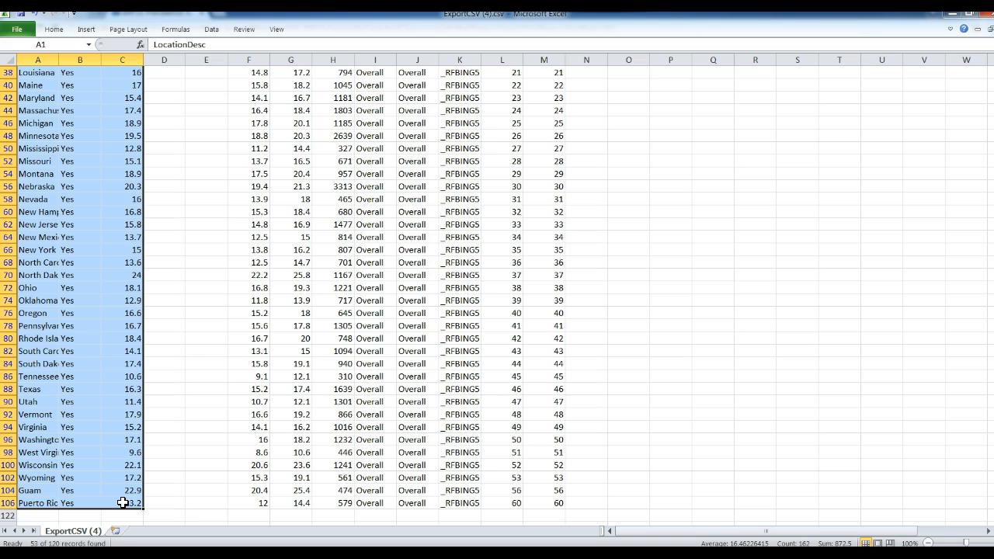
type("C")
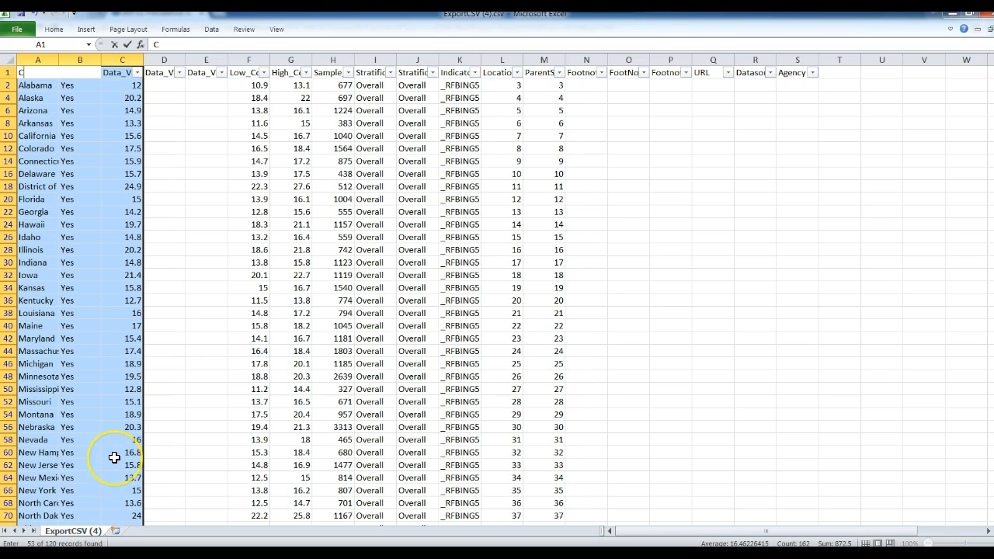
key("Escape")
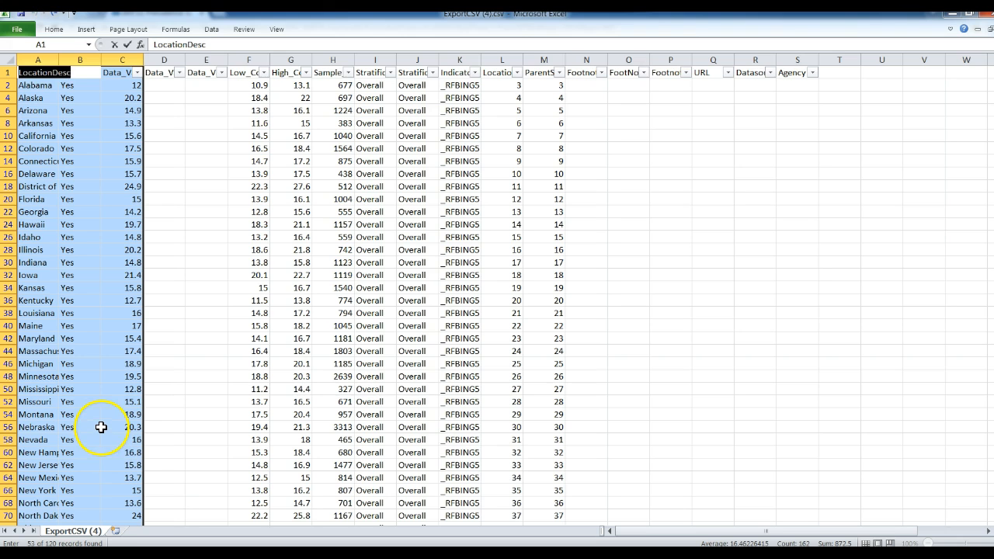
right_click(102, 429)
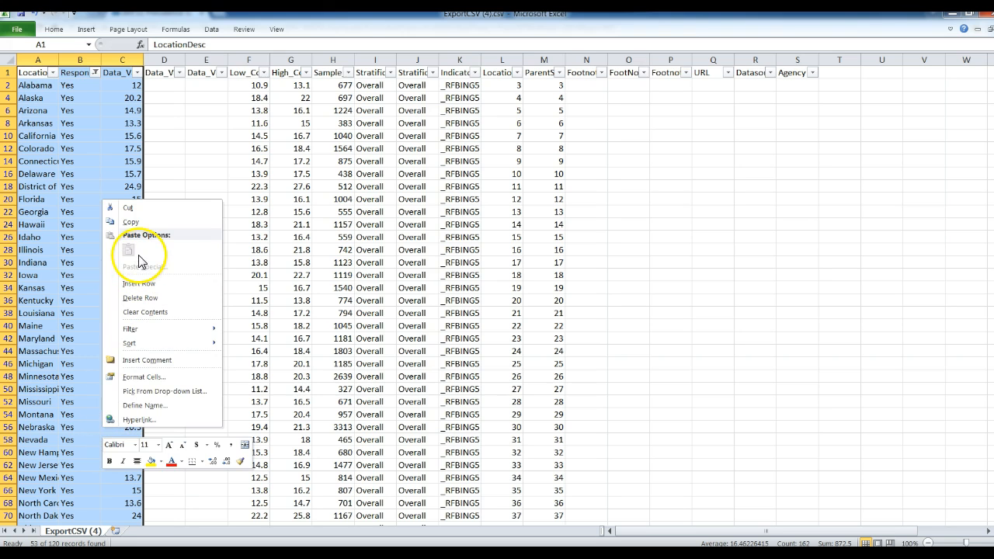
left_click(138, 222)
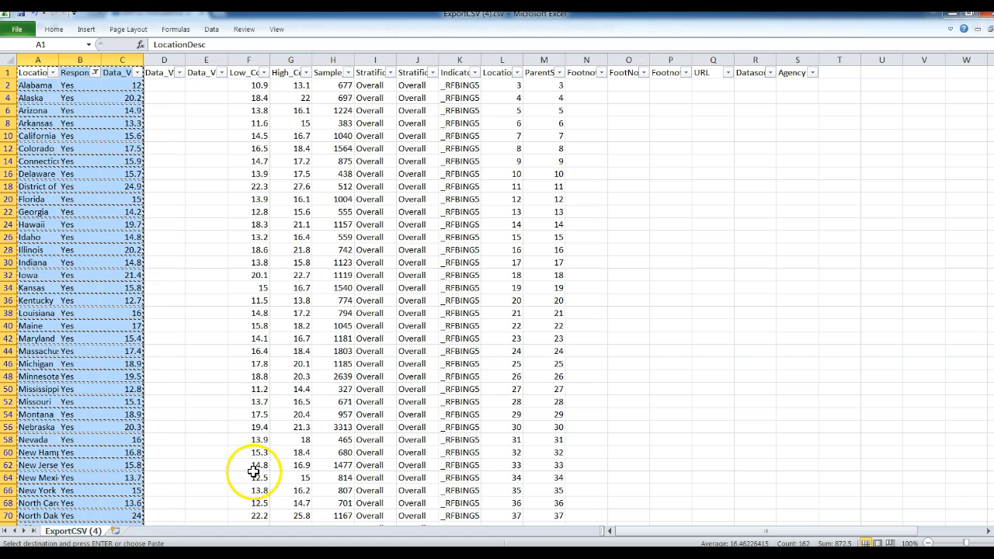
- Paste the copied binge-drinking data into cell A1 of Book1
mouse_move(349, 553)
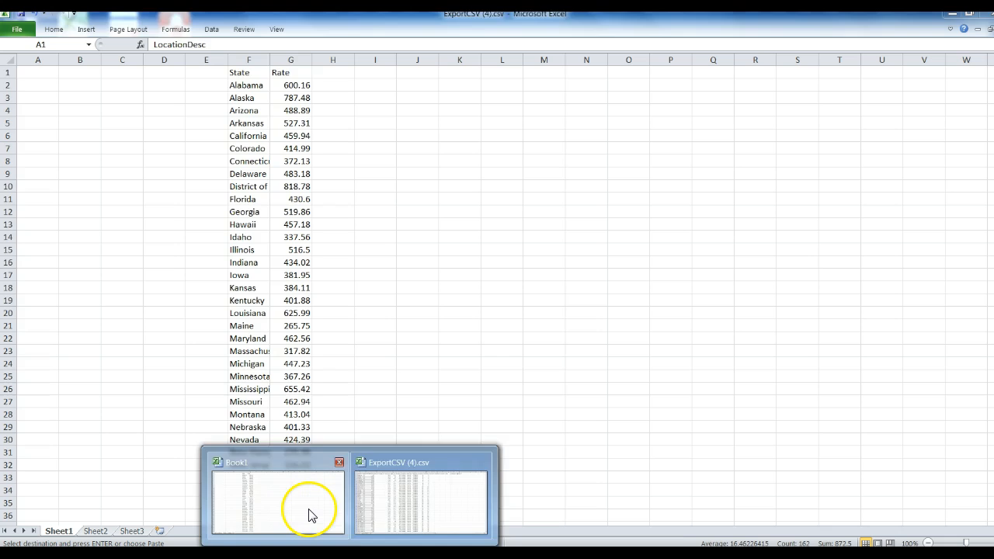
left_click(311, 513)
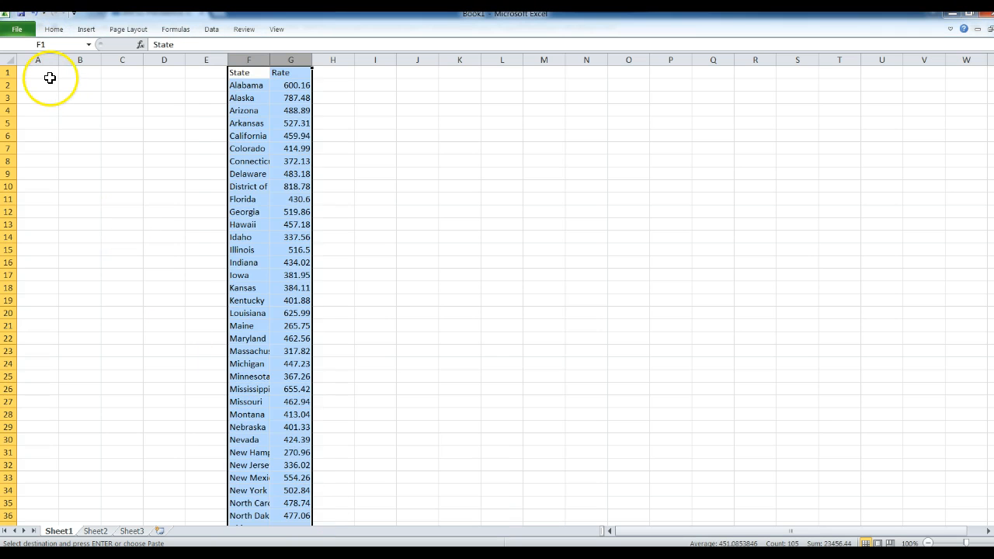
left_click(49, 74)
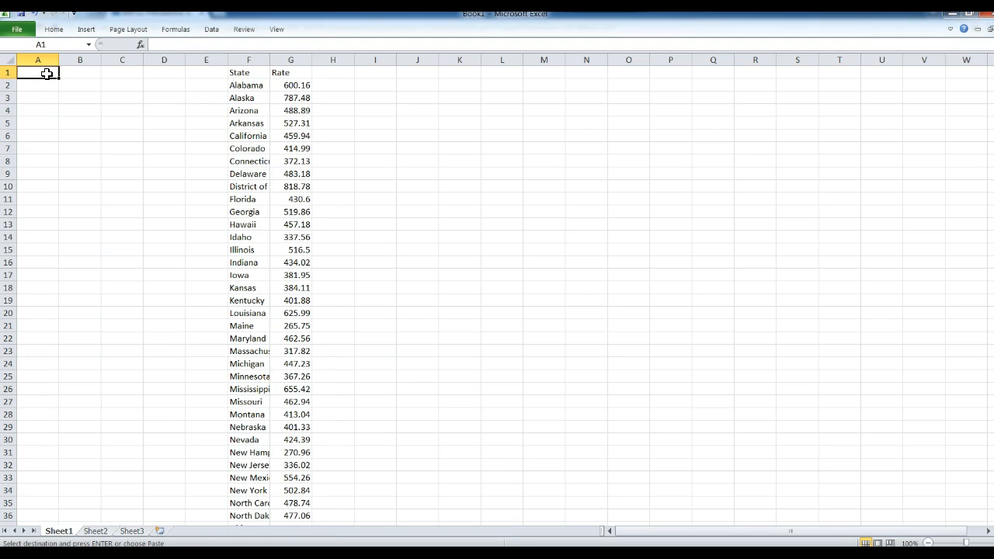
key("ctrl+v")
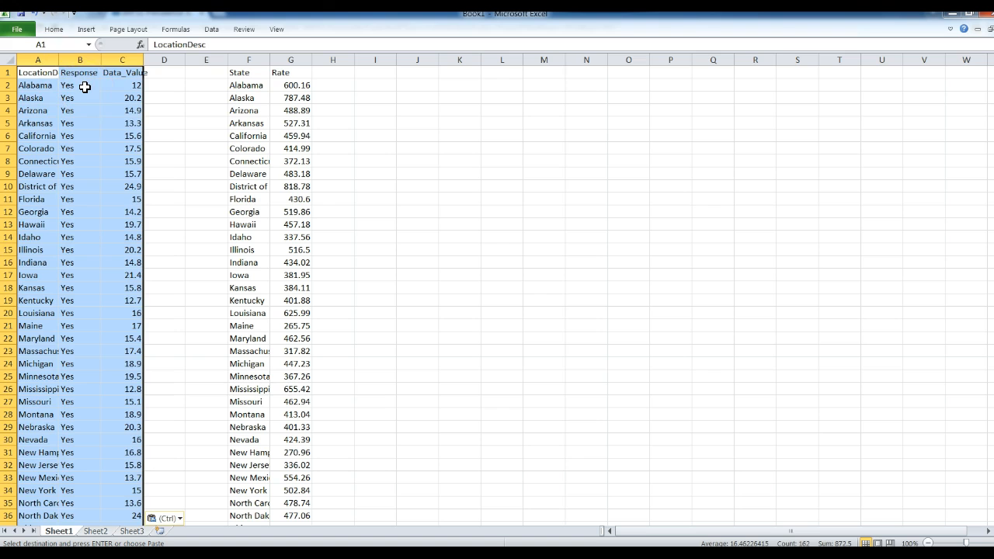
- Delete the Response column and empty columns C:D so State and Rate sit alongside
left_click(87, 60)
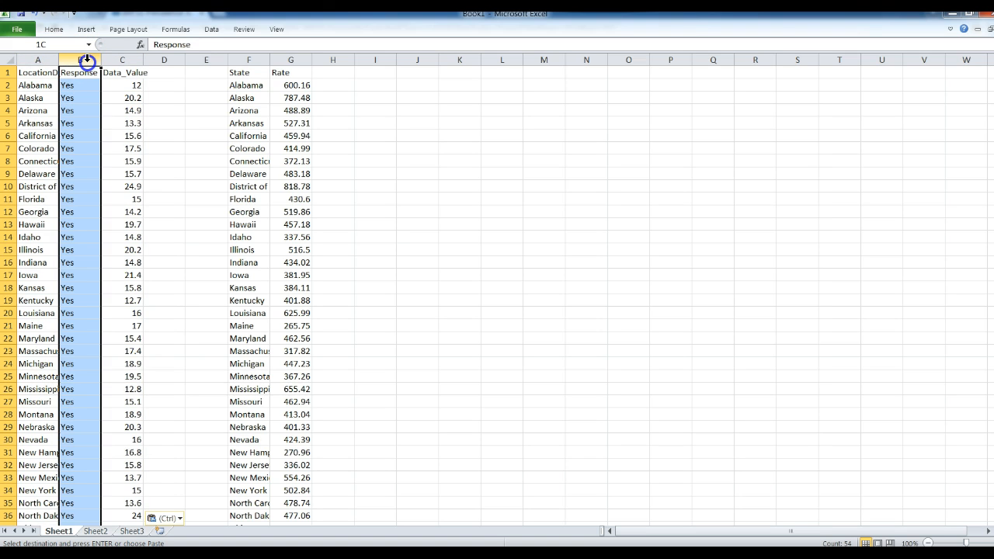
right_click(87, 60)
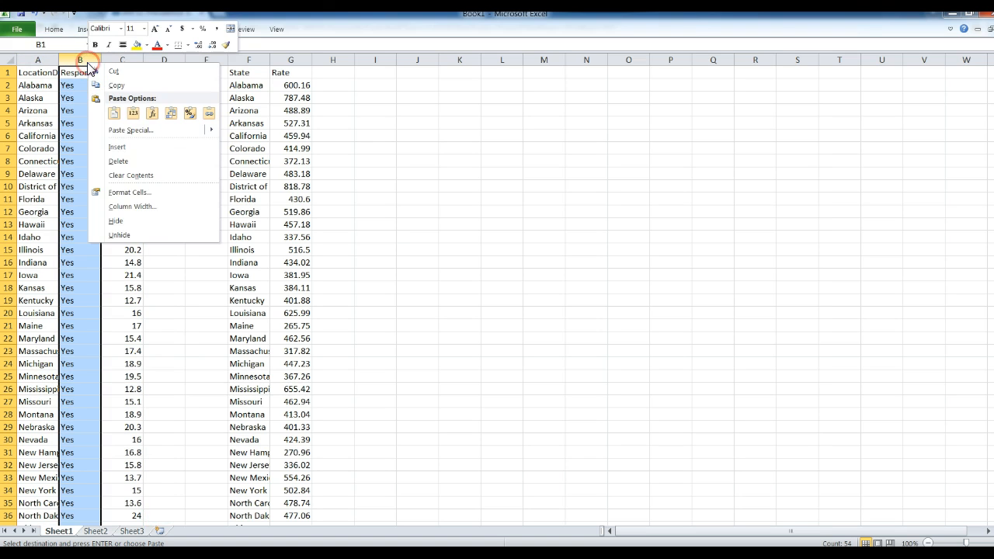
left_click(118, 163)
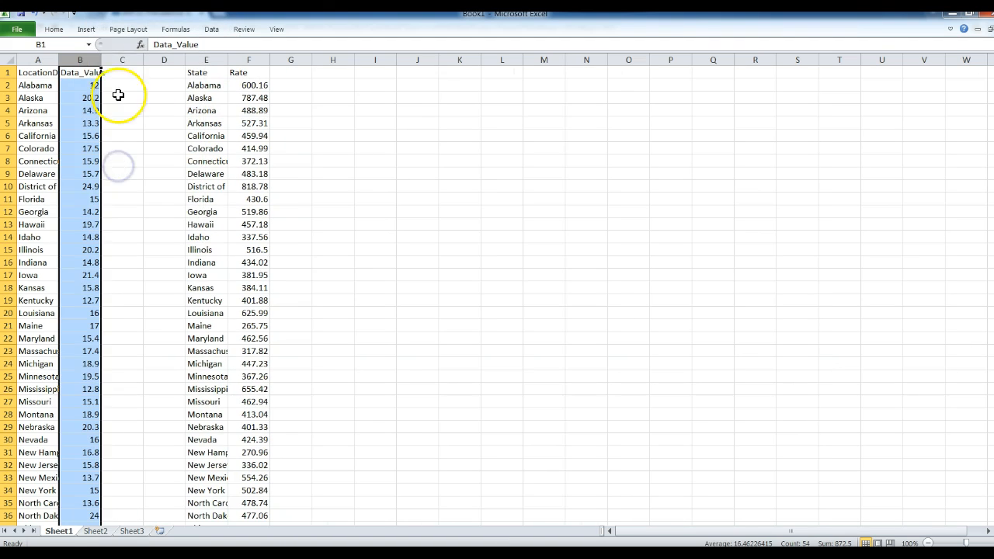
left_click(120, 60)
left_click_drag(119, 60, 150, 60)
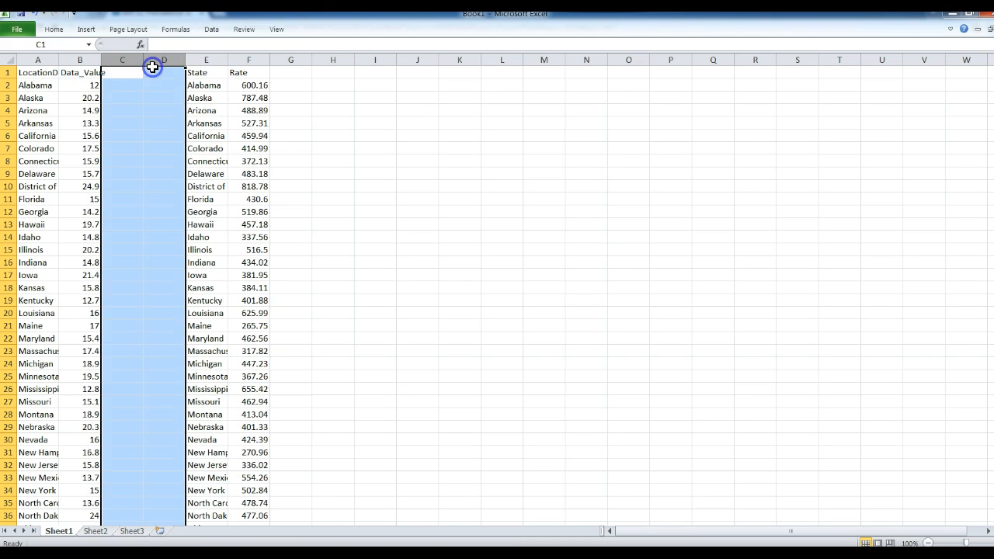
right_click(152, 62)
left_click(177, 166)
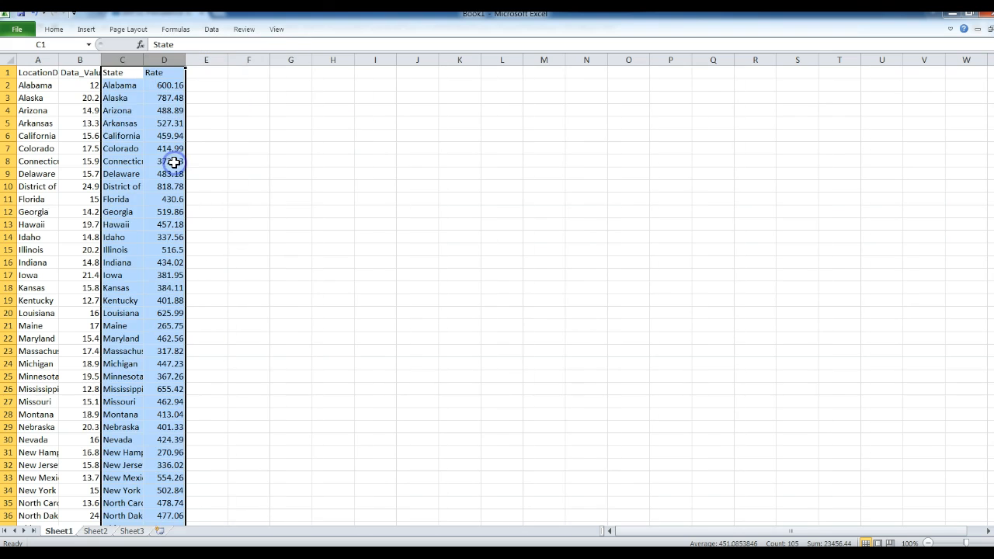
left_click(136, 95)
- Step down the rows checking that state names line up across both datasets
key("Left")
key("Left")
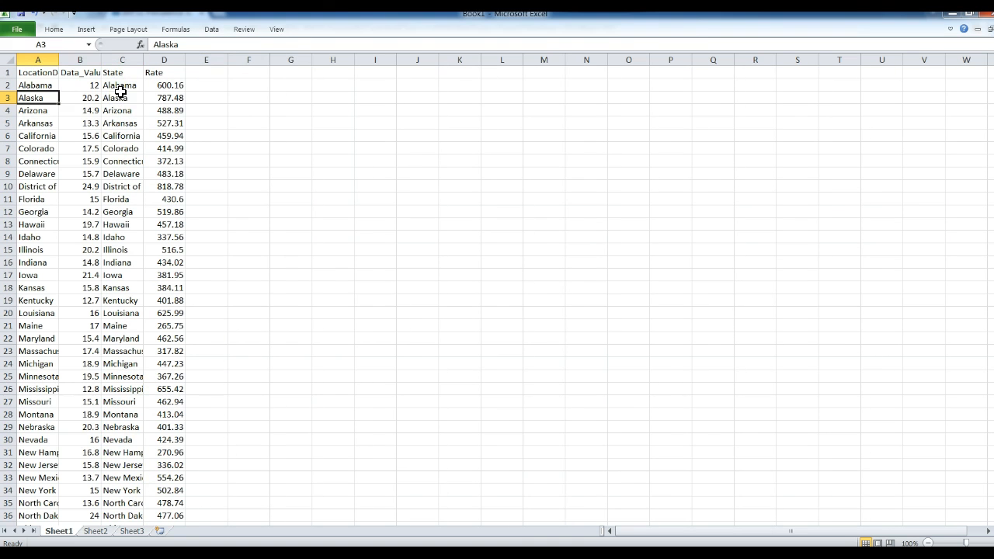
key("Down")
key("Down")
key("Down")
key("Down")
key("Down")
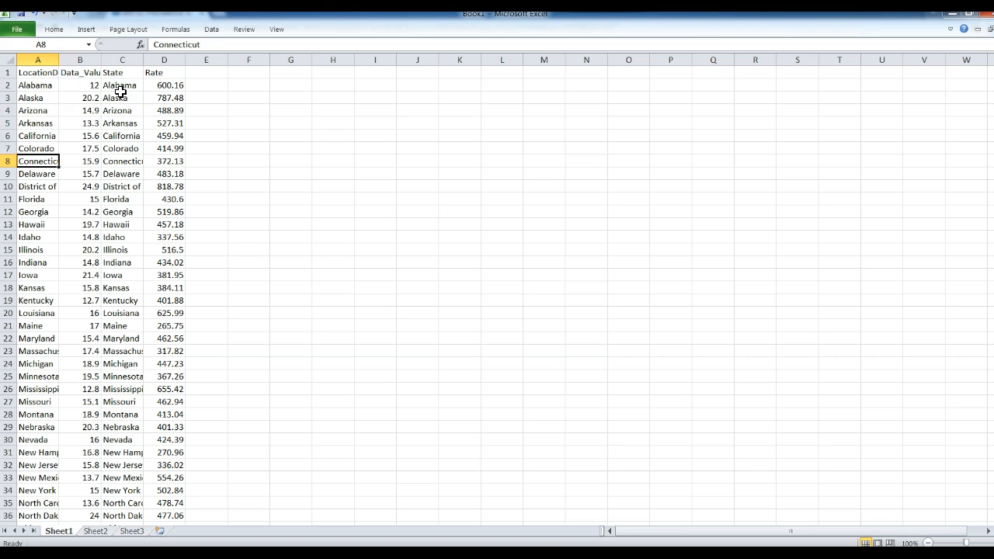
key("Right")
key("Down")
key("Down")
key("Down")
key("Down")
key("Down")
key("Down")
key("Down")
key("Down")
key("Down")
key("Down")
key("Down")
key("Down")
key("Down")
key("Down")
key("Left")
key("Right")
key("Right")
key("Left")
key("Down")
key("Right")
key("Down")
key("Left")
key("Left")
key("Down")
key("Down")
key("Right")
key("Right")
key("Down")
key("Down")
key("Left")
key("Left")
key("Down")
key("Down")
key("Down")
key("Right")
key("Right")
key("Down")
key("Down")
key("Down")
key("Down")
key("Down")
key("Down")
key("Down")
key("Down")
key("Down")
key("Down")
key("Left")
key("Left")
key("Down")
key("Down")
key("Down")
key("Down")
key("Down")
key("Down")
key("Down")
key("Down")
key("Down")
key("Down")
key("Down")
key("Down")
key("Down")
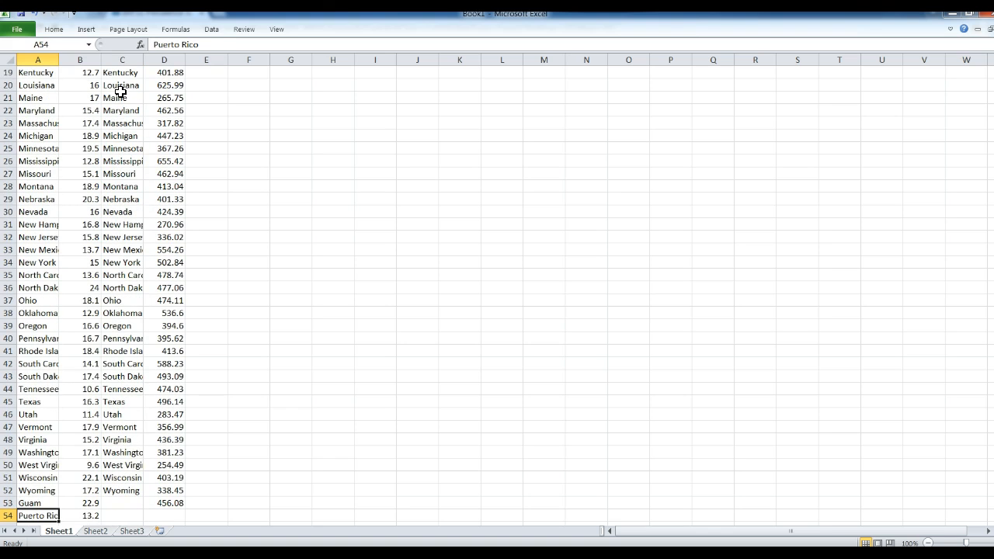
key("Up")
key("Up")
key("Up")
key("Down")
key("Down")
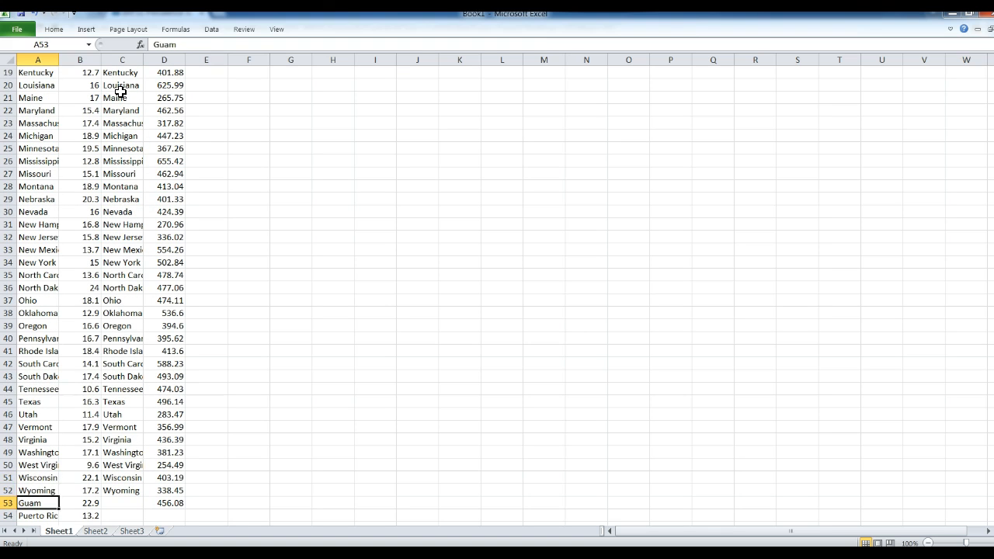
key("Down")
key("Down")
key("Down")
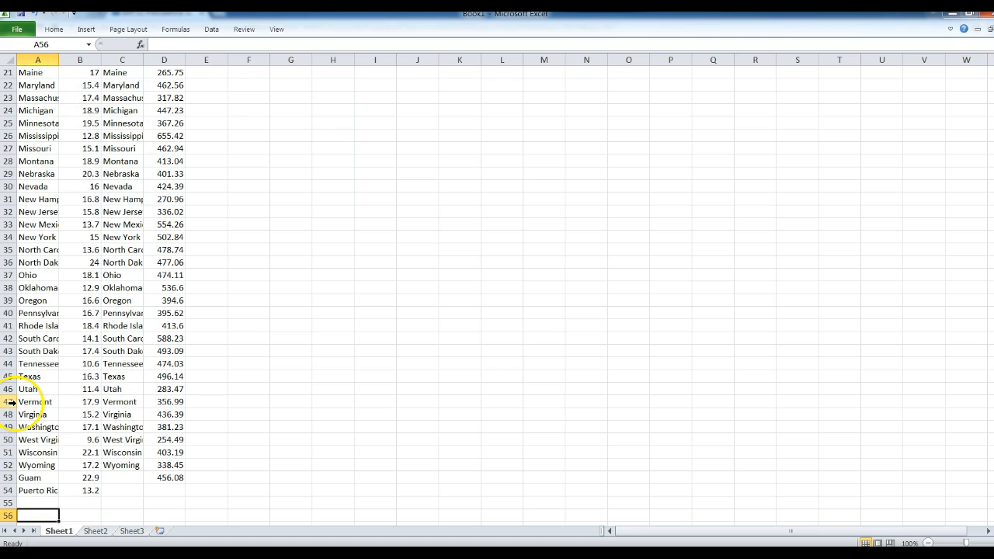
- Delete rows 53–54 (Guam and Puerto Rico) and return to the top of the sheet
left_click_drag(11, 478, 24, 491)
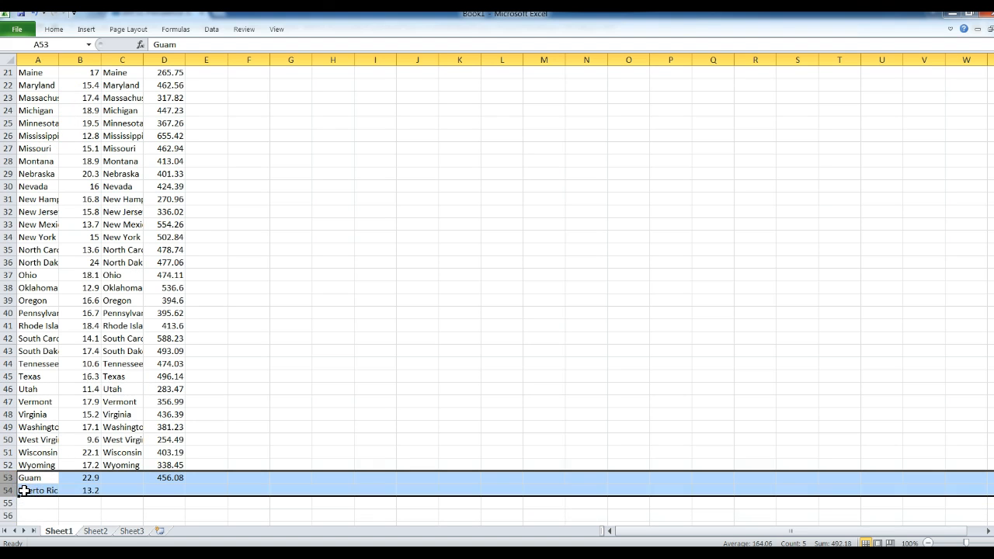
right_click(25, 491)
left_click(51, 409)
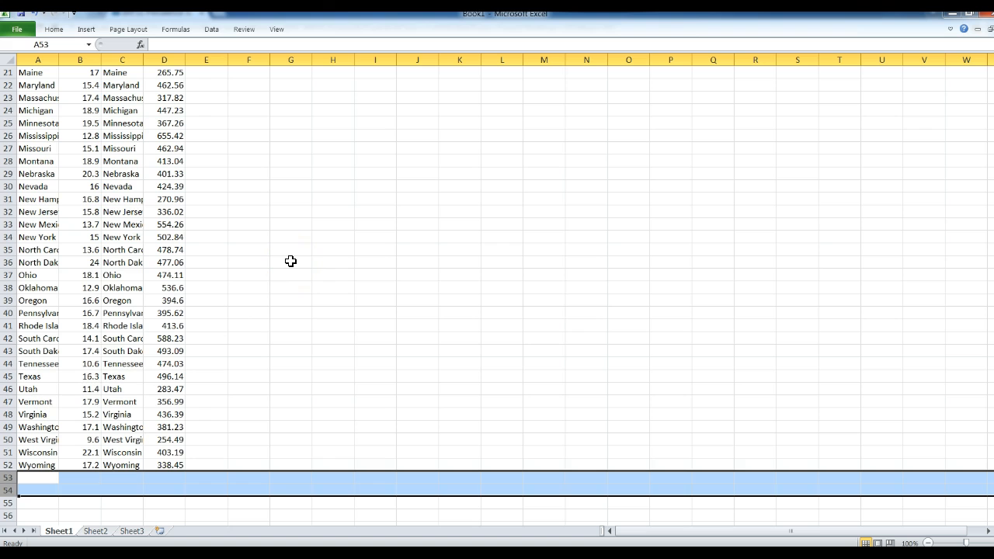
key("Up")
key("Up")
key("Up")
key("Up")
key("Up")
key("Up")
key("Up")
key("Up")
key("Up")
key("Up")
key("Up")
key("Up")
key("Up")
key("Up")
key("Up")
key("Up")
key("Up")
key("Up")
key("Up")
key("Up")
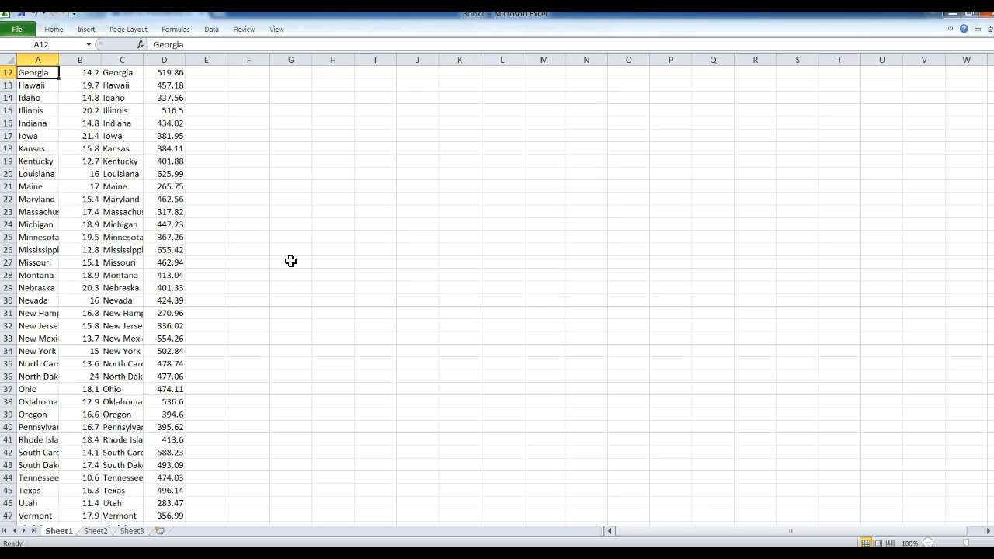
key("Up")
key("Up")
key("Up")
key("Up")
key("Up")
key("Up")
key("Up")
key("Up")
key("Up")
key("Up")
key("Up")
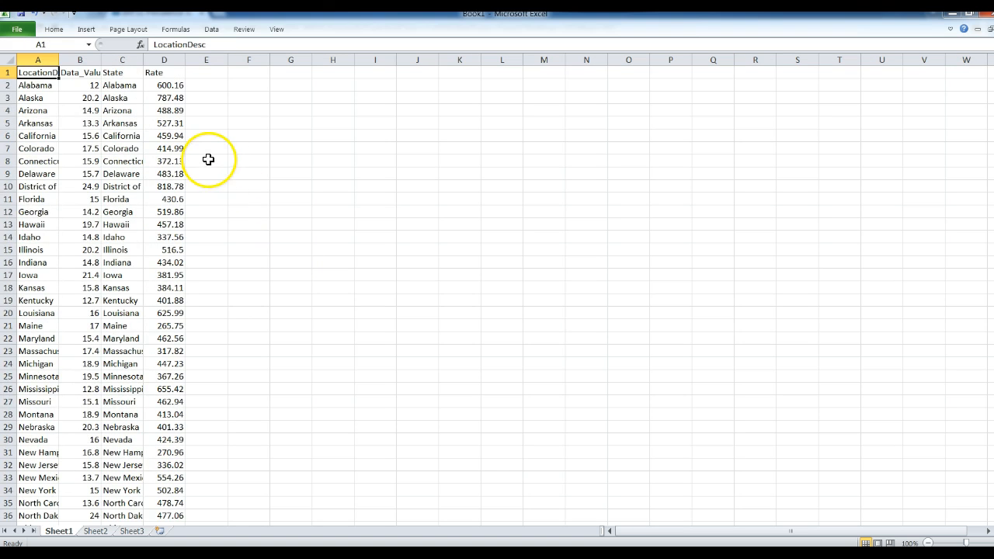
- Delete the duplicate State column C
left_click(128, 59)
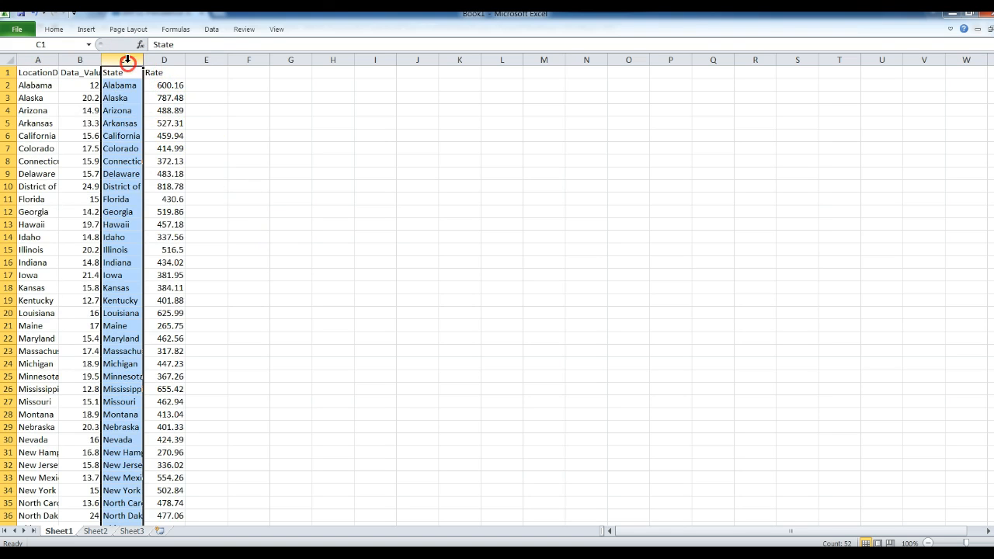
right_click(127, 60)
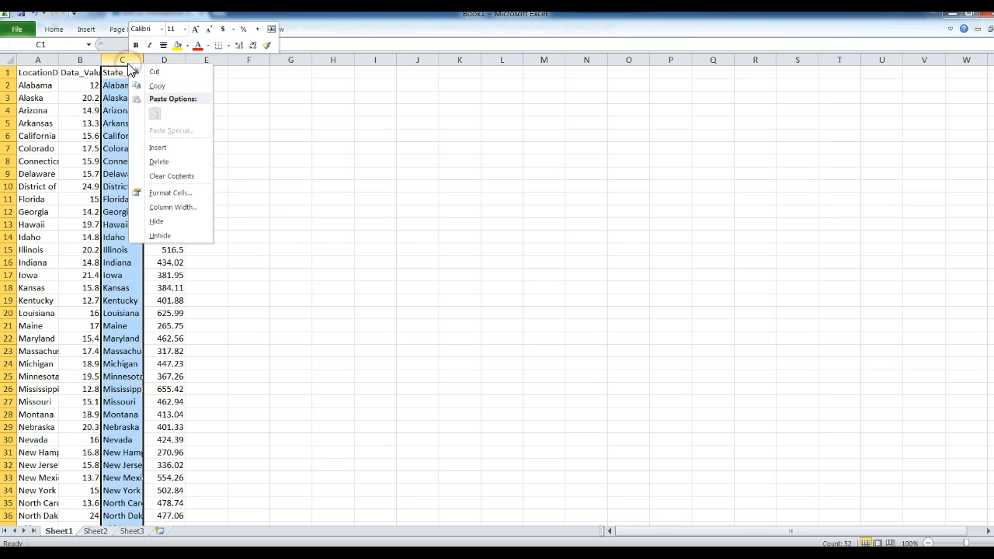
left_click(156, 162)
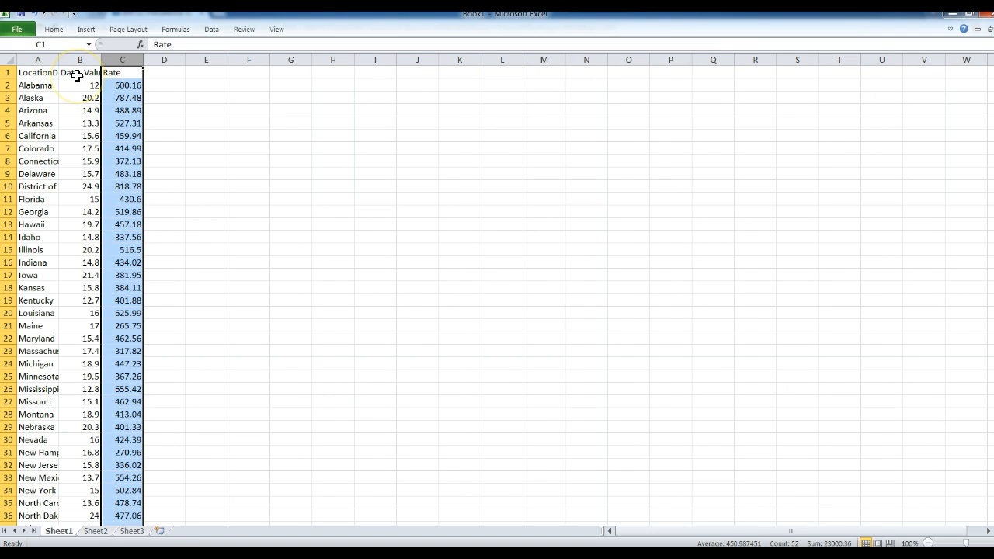
- Rename the A1 and B1 headers to State and % binge drinkers
left_click(46, 73)
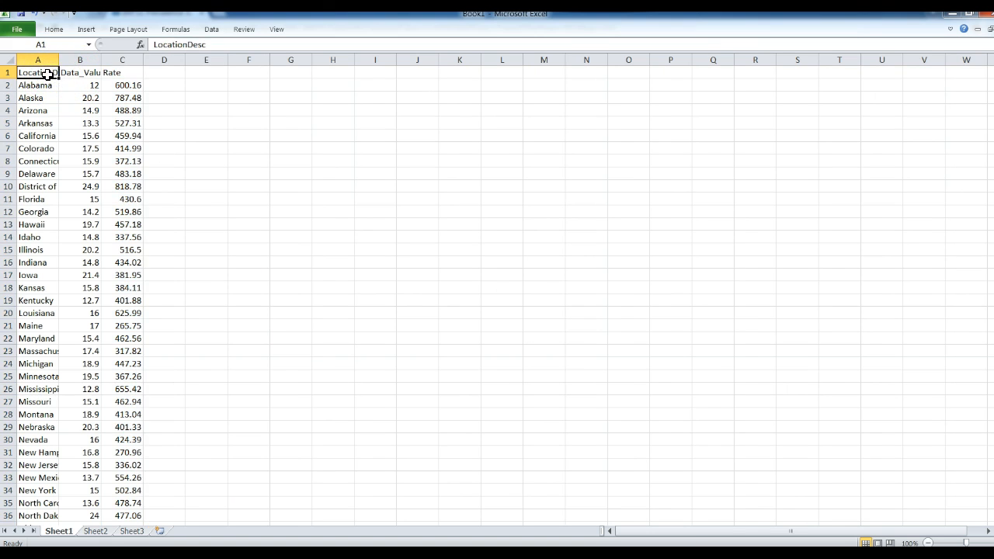
type("State")
key("Tab")
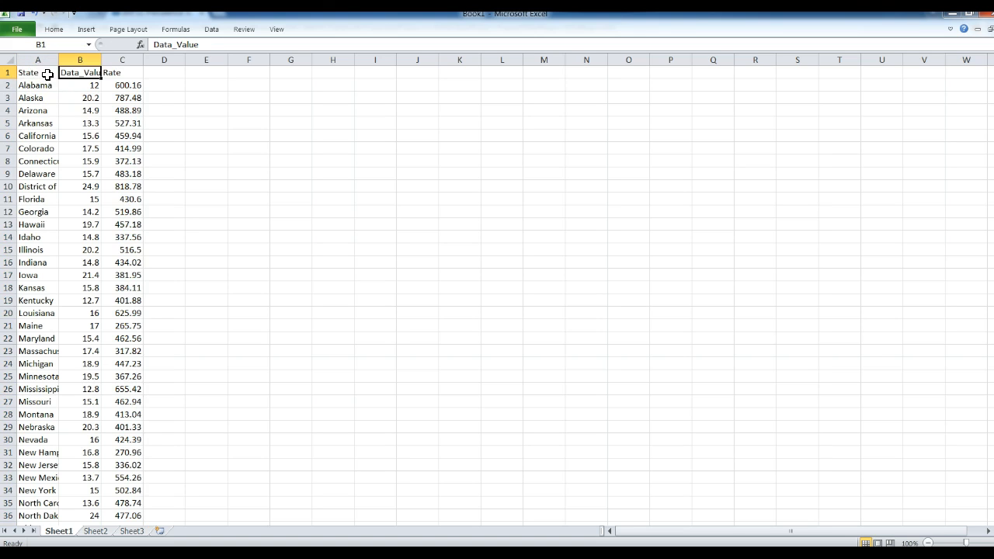
type("% binge drinker")
key("Tab")
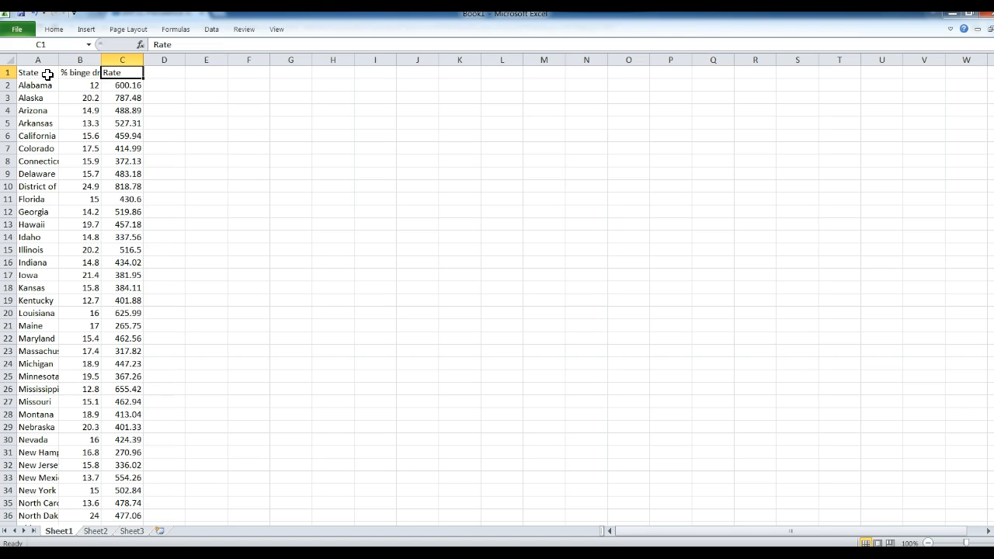
- Enter the C1 header 'Rate/100,00 chlaymidia' and autofit columns B and C
type("Rate/100,00")
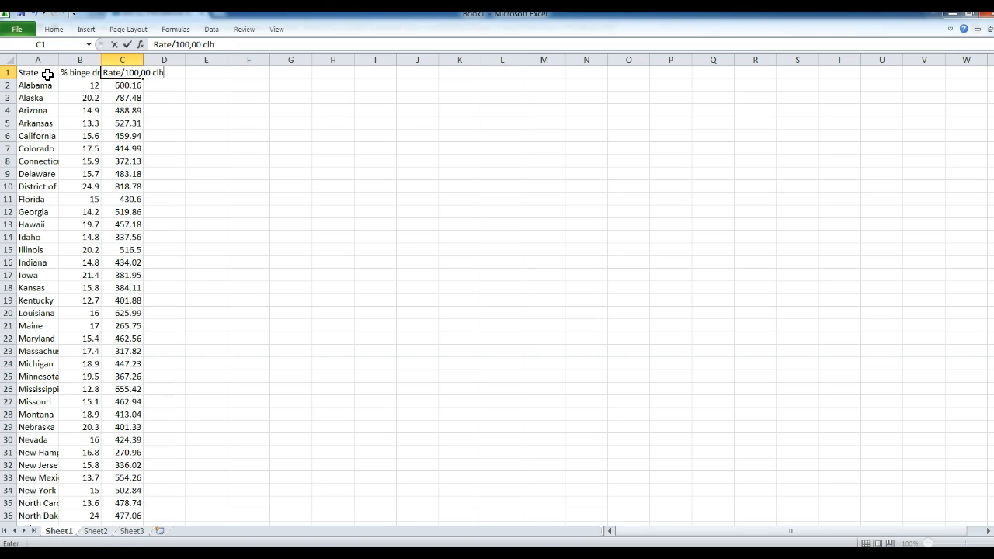
type(" chlya")
key("BackSpace")
type("midia")
left_click(45, 81)
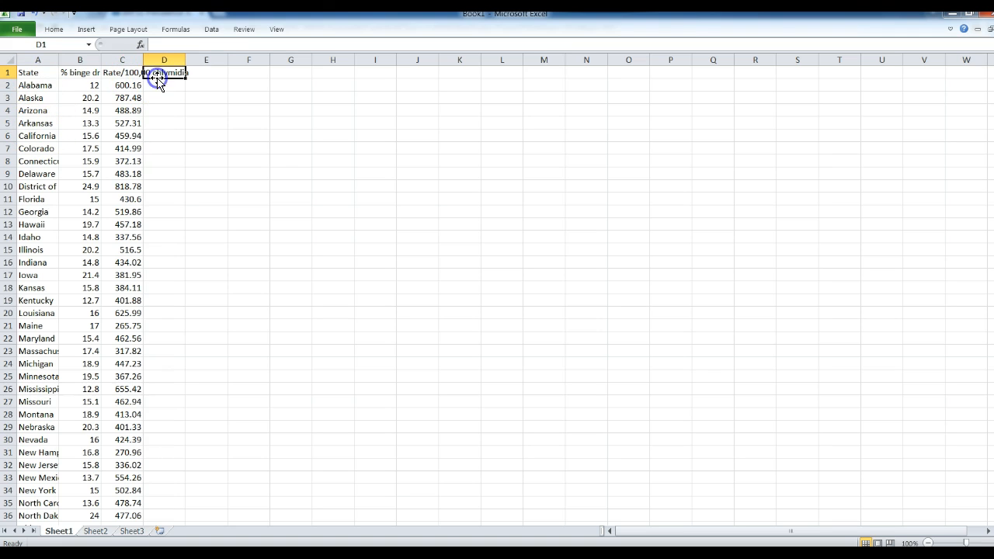
left_click(133, 73)
left_click(215, 45)
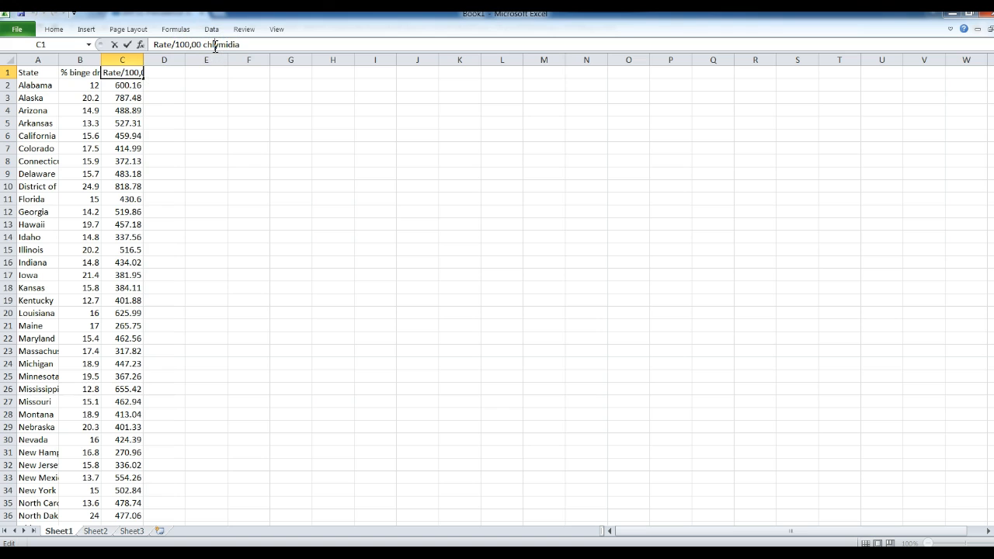
type("a")
left_click(215, 72)
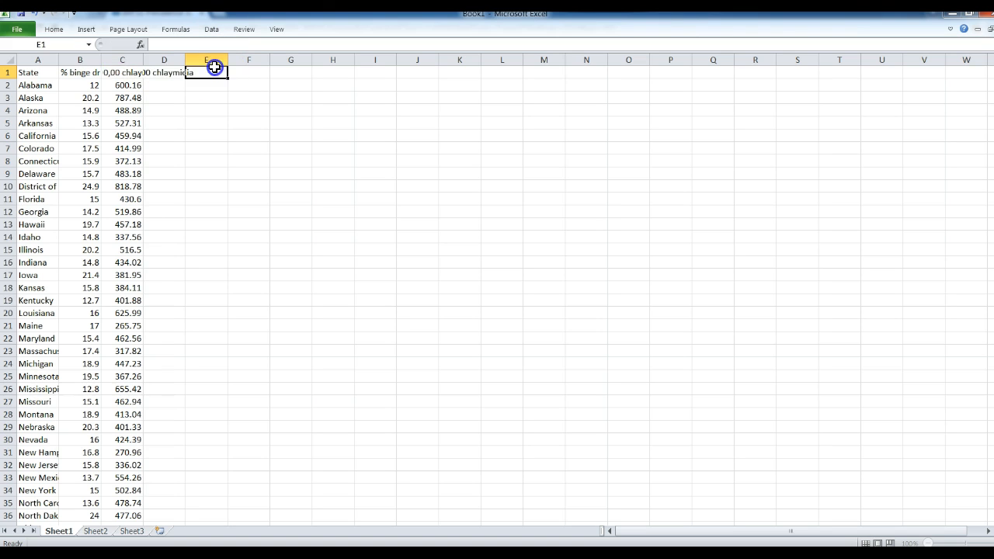
double_click(101, 60)
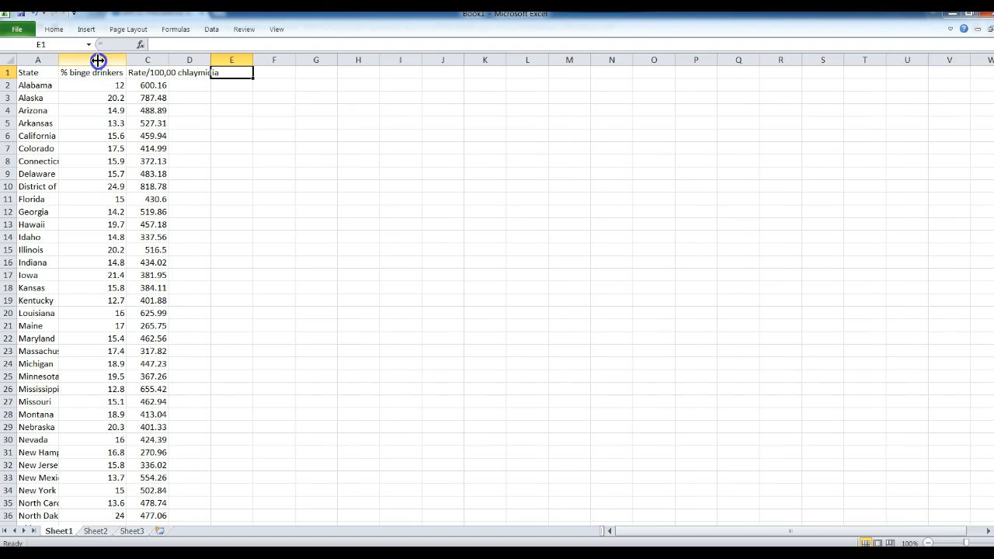
double_click(168, 60)
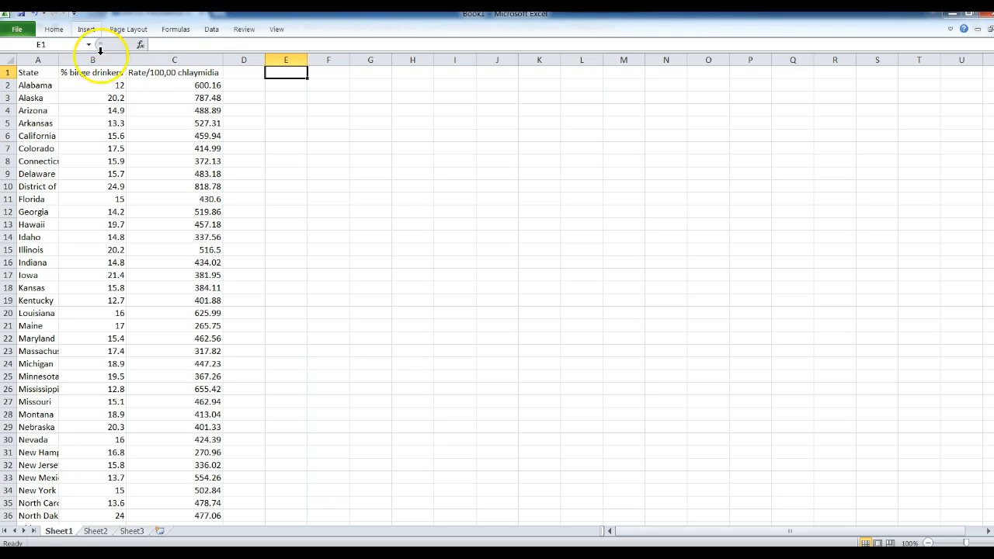
- Select B1:C52 and show the scatter chart types from the Insert tab
left_click(106, 73)
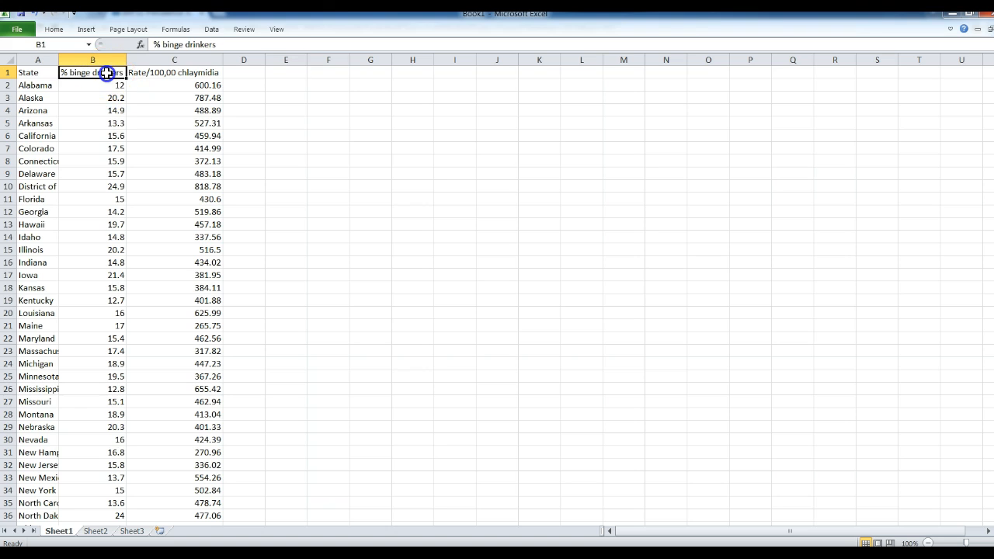
left_click_drag(106, 73, 148, 493)
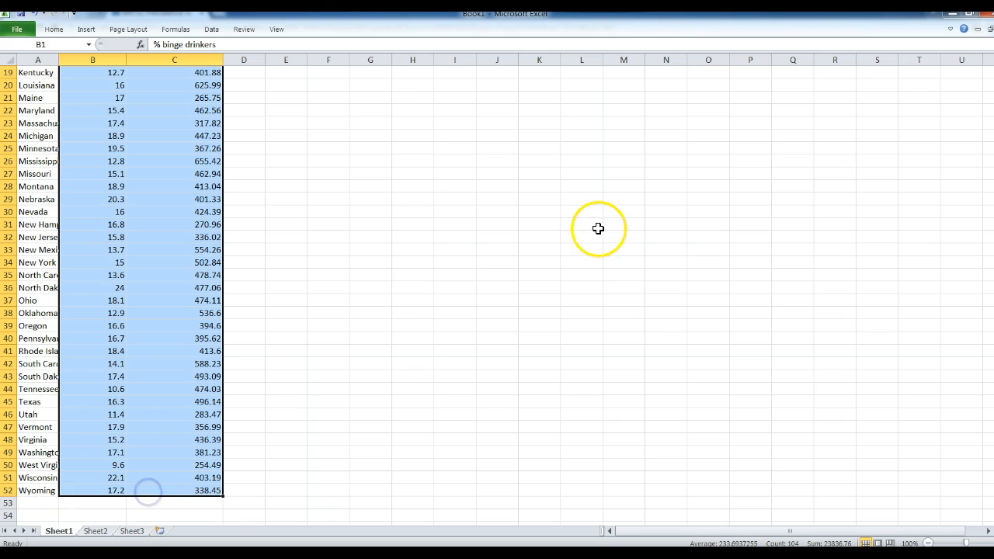
scroll(497, 295, "up", 6)
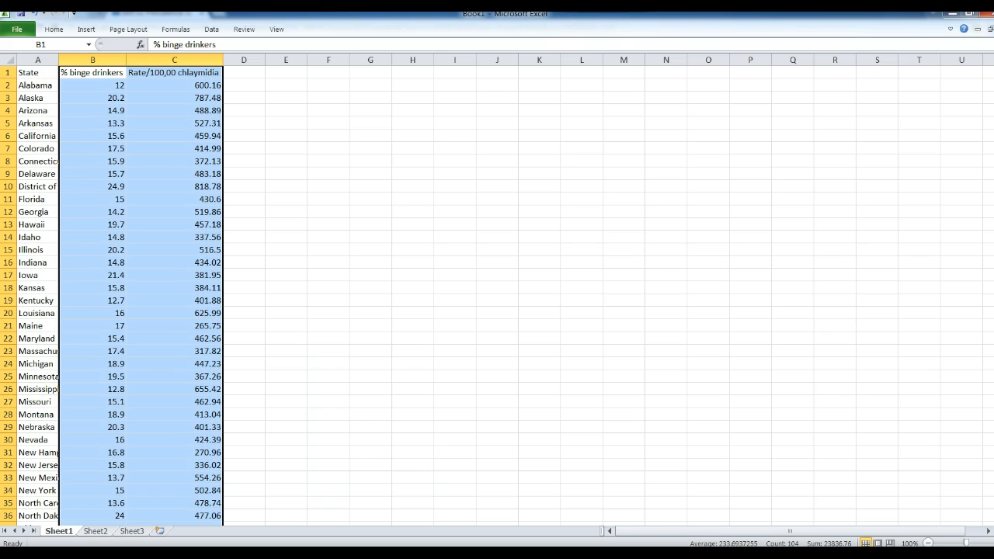
left_click(92, 33)
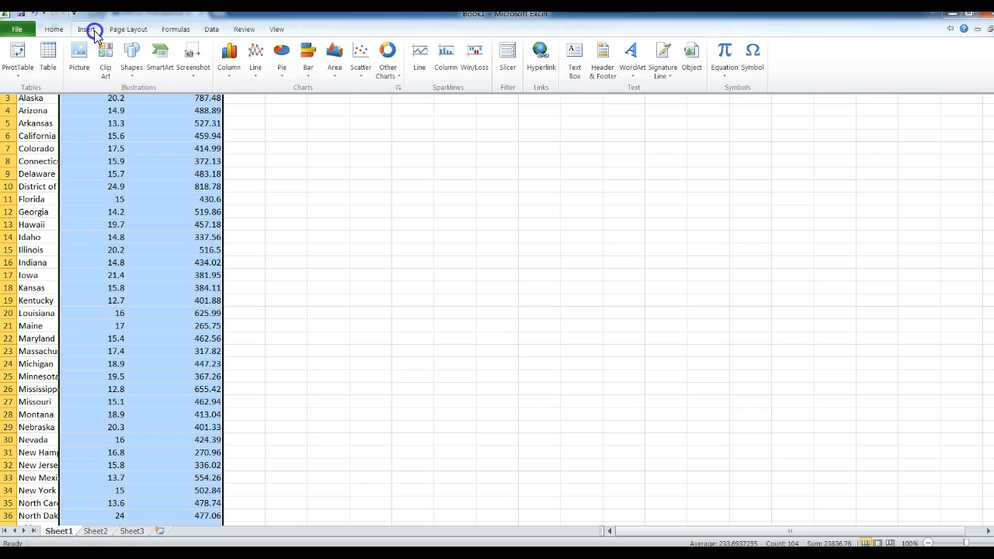
left_click(359, 64)
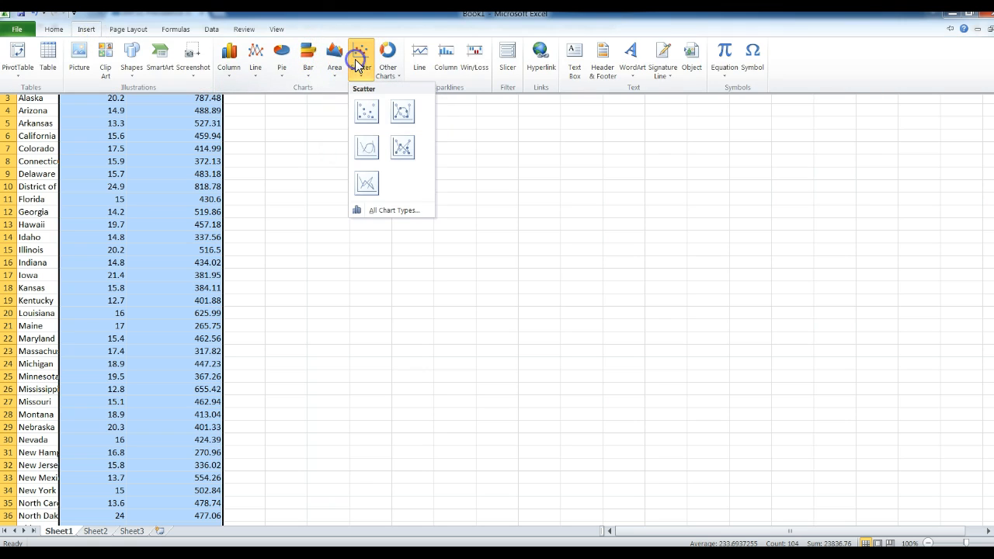
- Insert a markers-only scatter chart and append ' vs. % Binge Drinkers' to its title
left_click(368, 116)
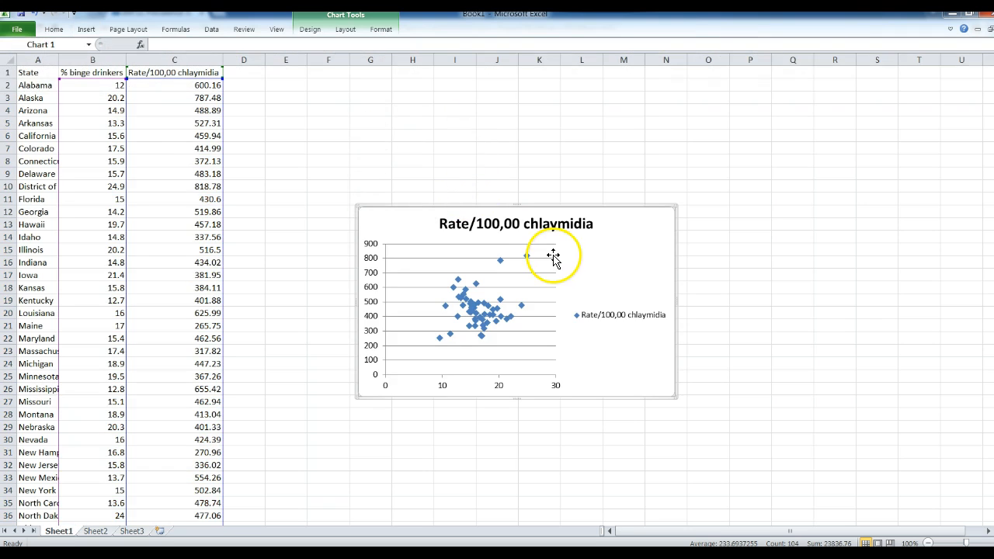
left_click(550, 230)
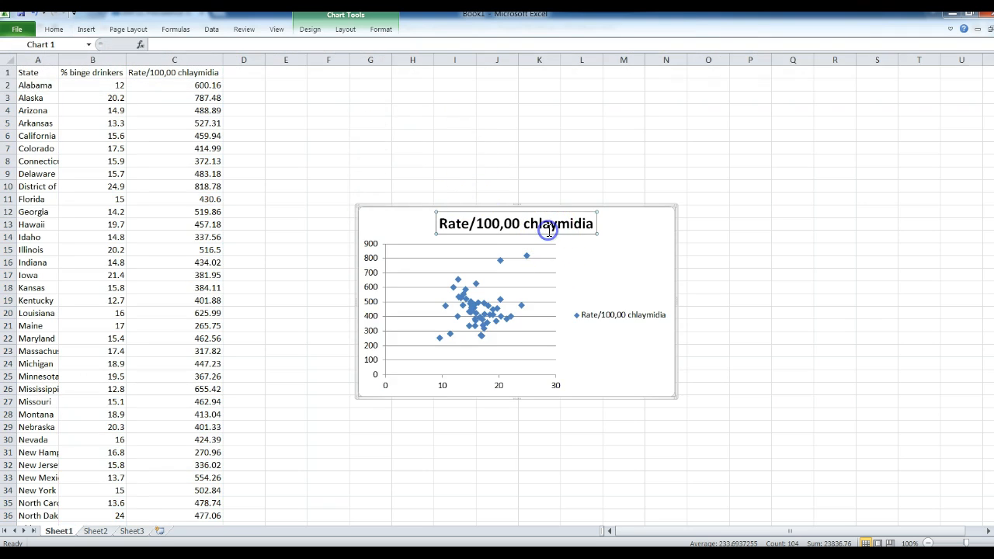
left_click(596, 225)
type("vs. T")
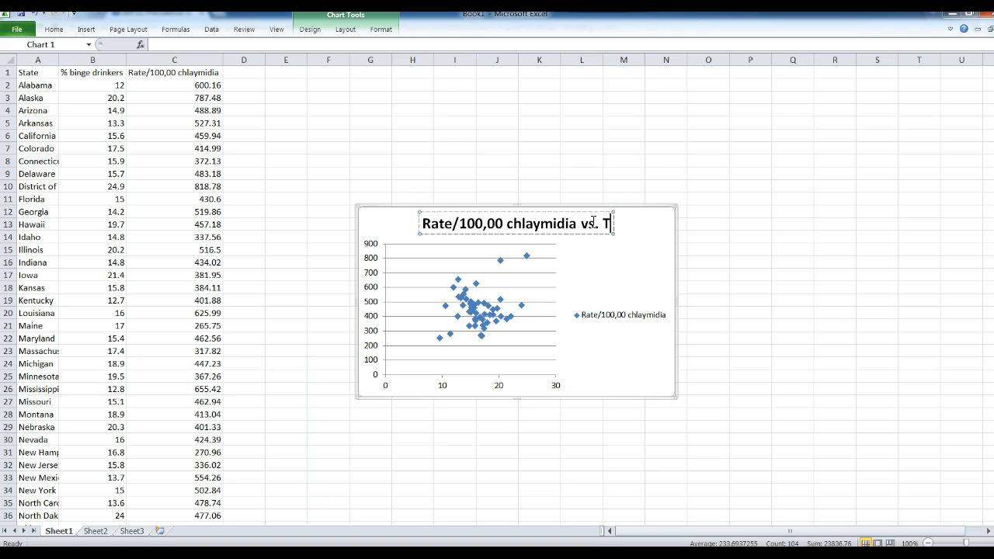
key("BackSpace")
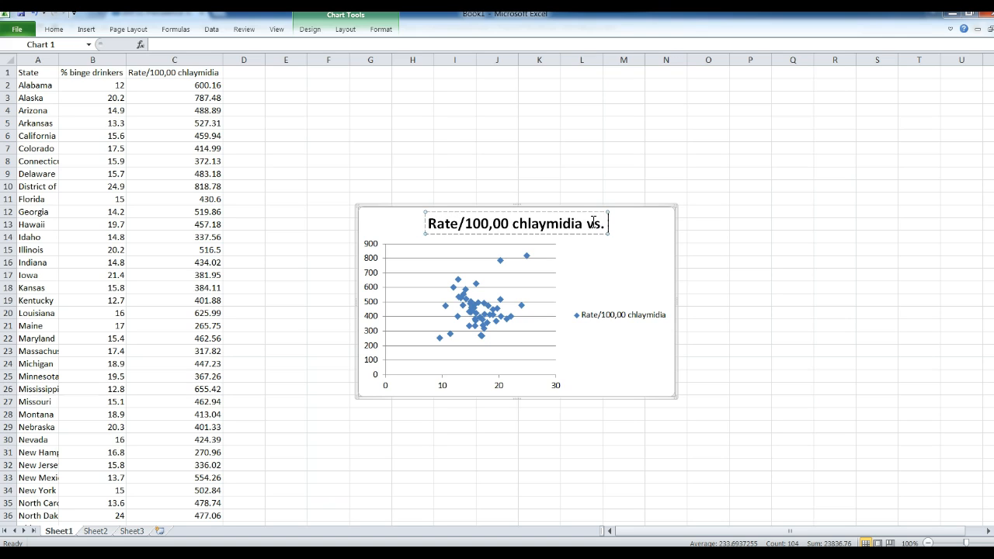
type("%")
type(" B")
key("BackSpace")
type("Binge D")
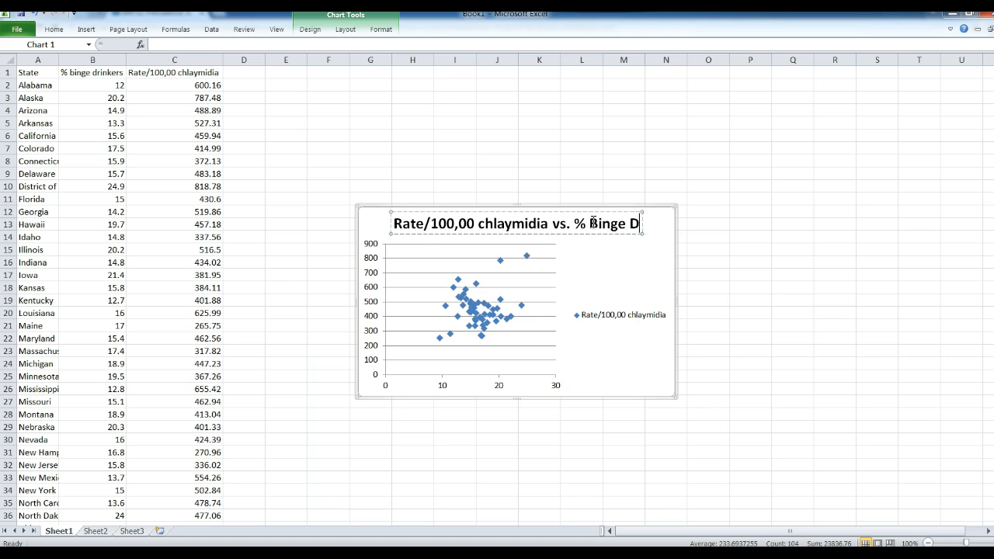
type("rinkers")
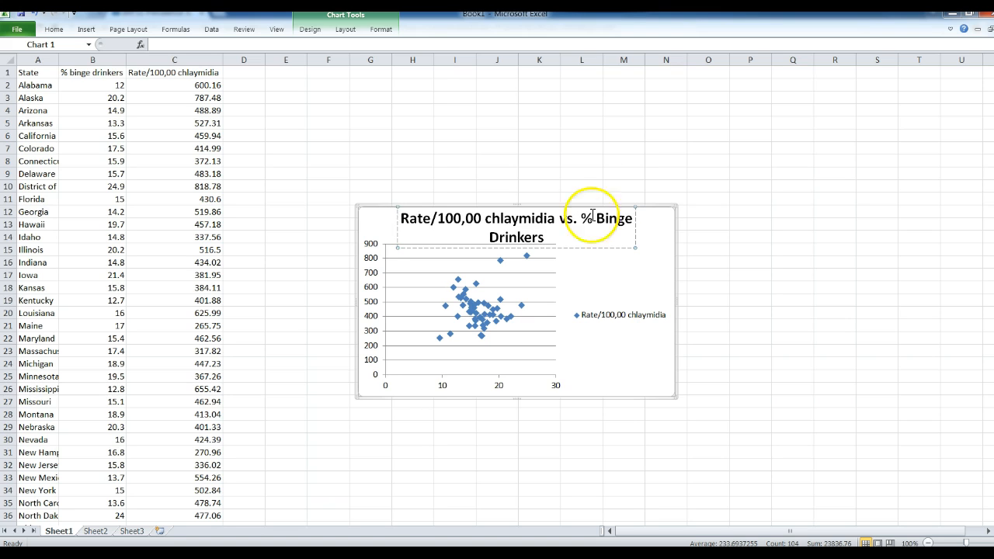
- Click an empty cell to commit the title 'Rate/100,00 chlaymidia vs. % Binge Drinkers'
left_click(587, 152)
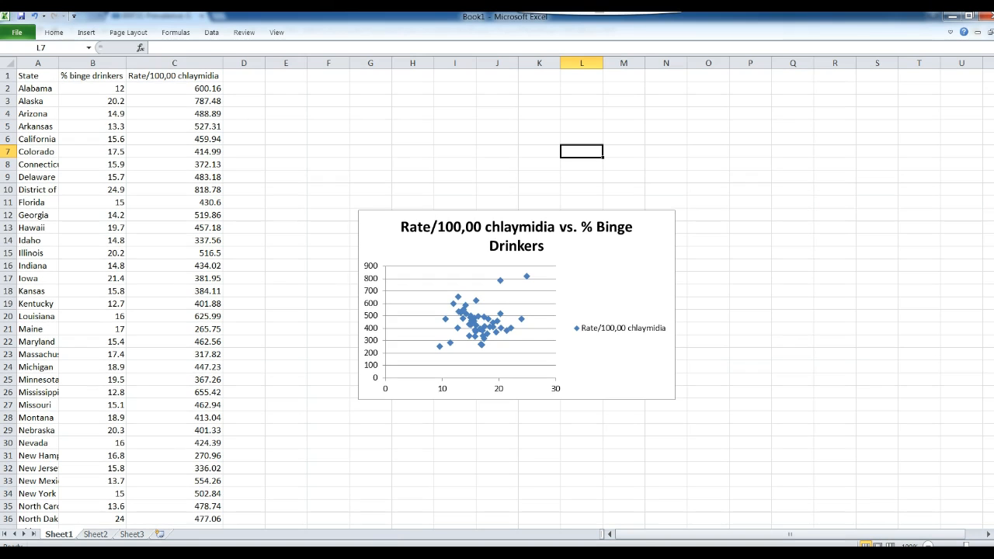
- Go to CDC WONDER and open the About page for Underlying Cause of Death, 1999-2014
key("alt+Tab")
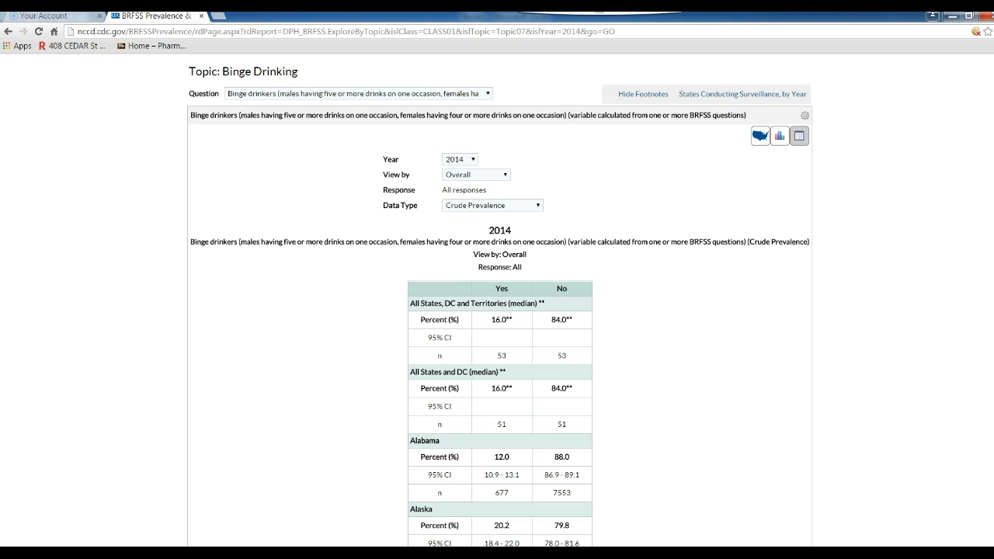
scroll(499, 311, "up", 3)
left_click(722, 31)
left_click(722, 31)
type("wo")
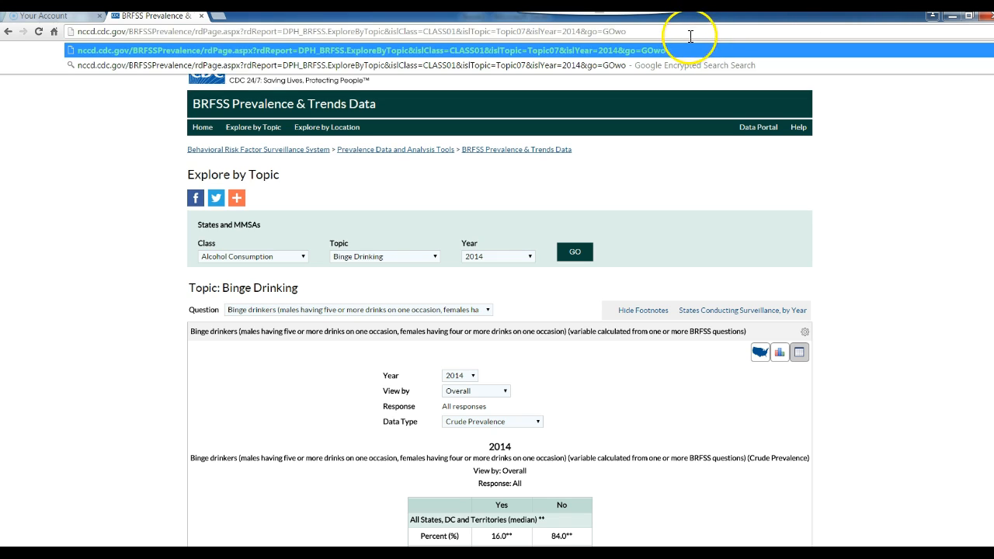
triple_click(680, 34)
type("wonder.cdc.gov")
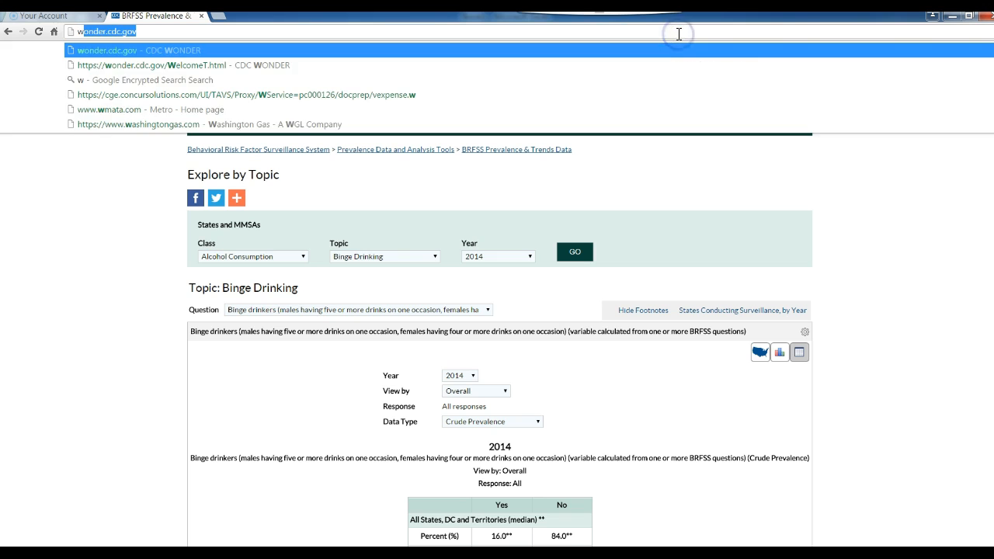
key("Return")
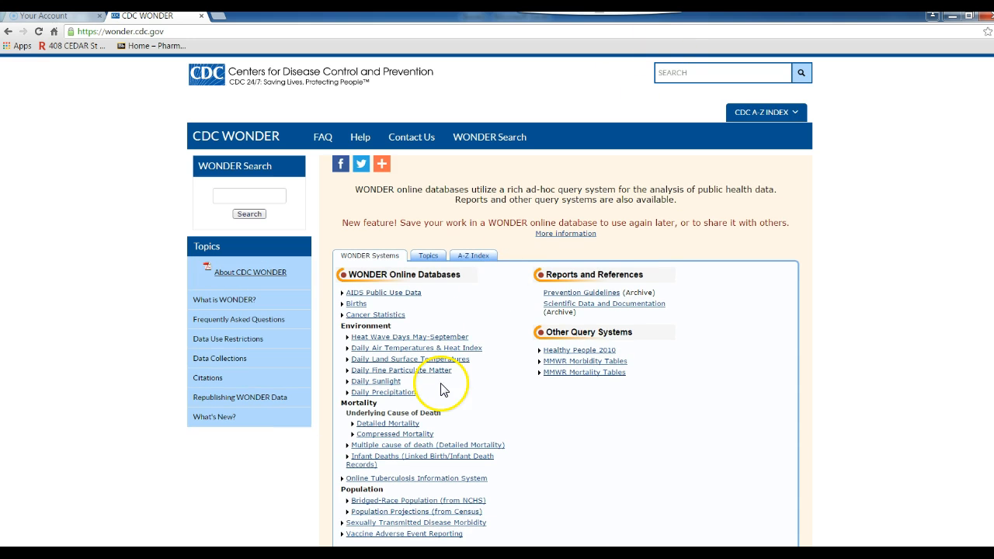
left_click(403, 426)
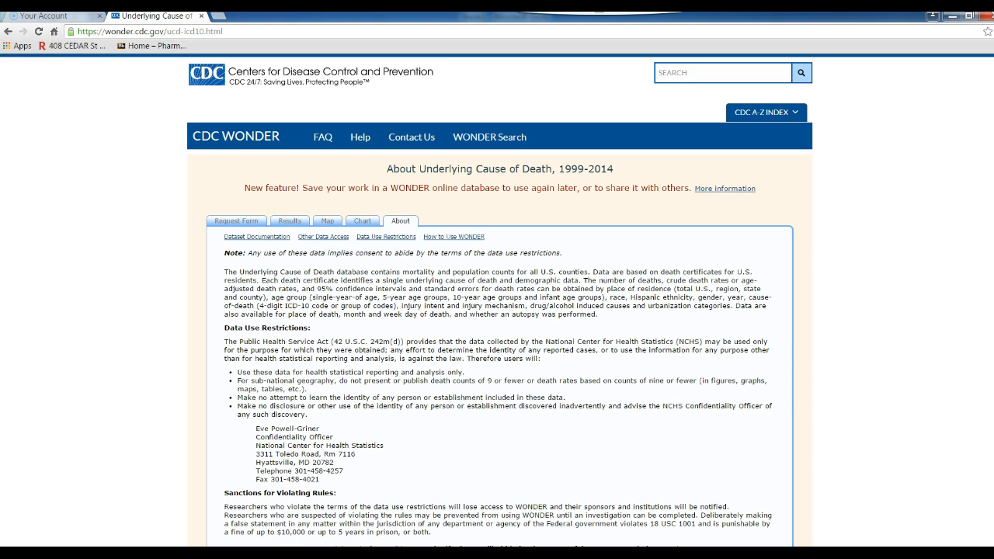
scroll(497, 310, "down", 3)
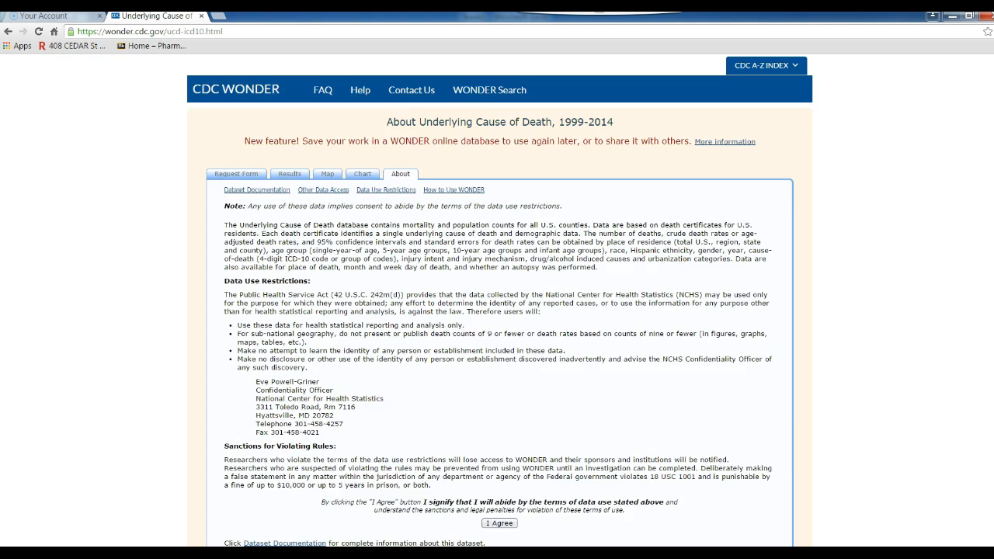
- Accept the data use terms and group the results by State
left_click(500, 462)
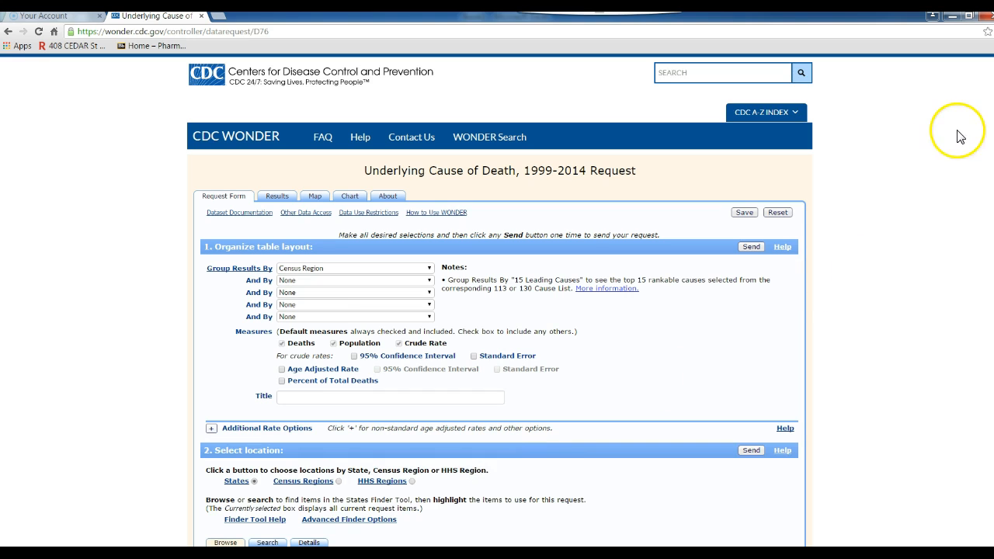
scroll(497, 311, "down", 1)
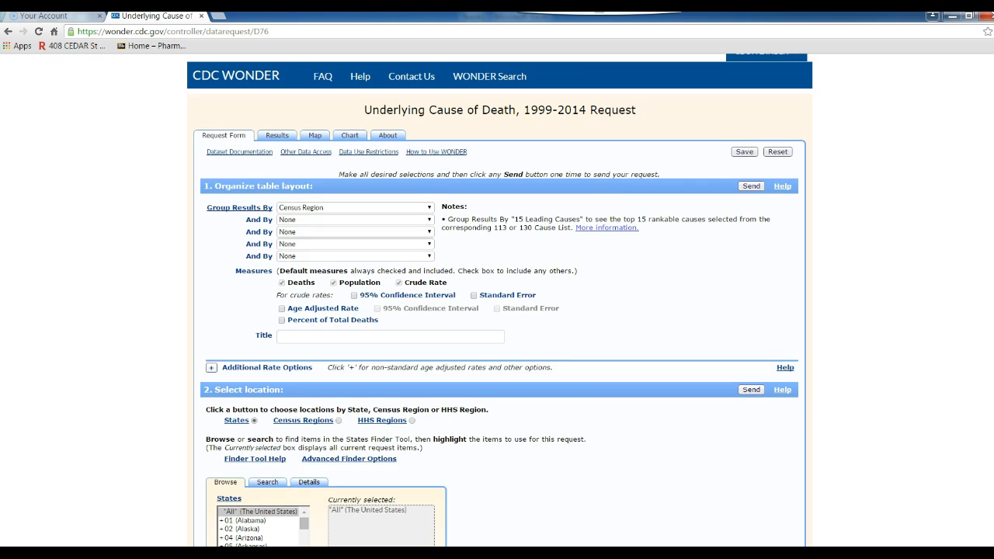
left_click(426, 211)
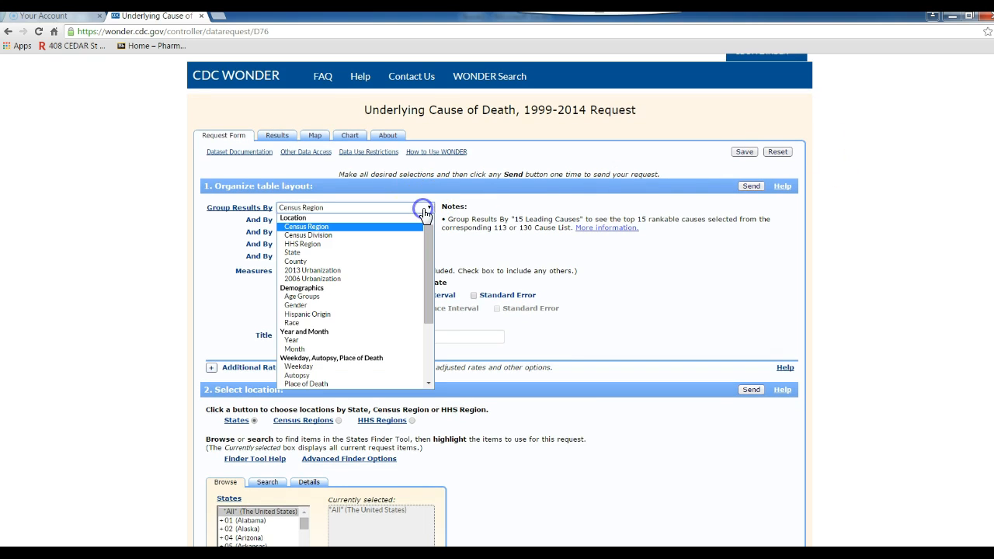
left_click(388, 252)
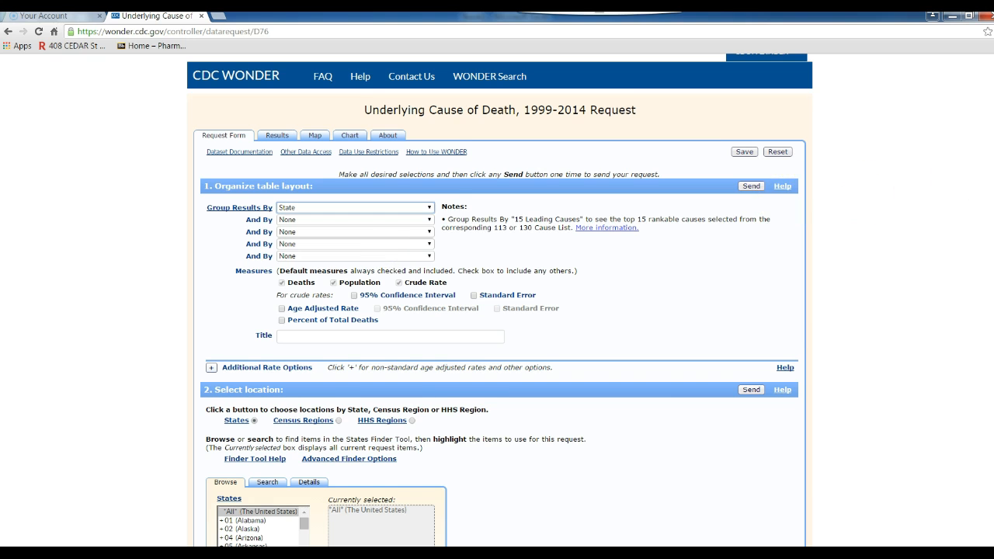
- Limit the Year/Month selection to 2014 and scroll to the ICD-10 codes list
scroll(497, 311, "down", 3)
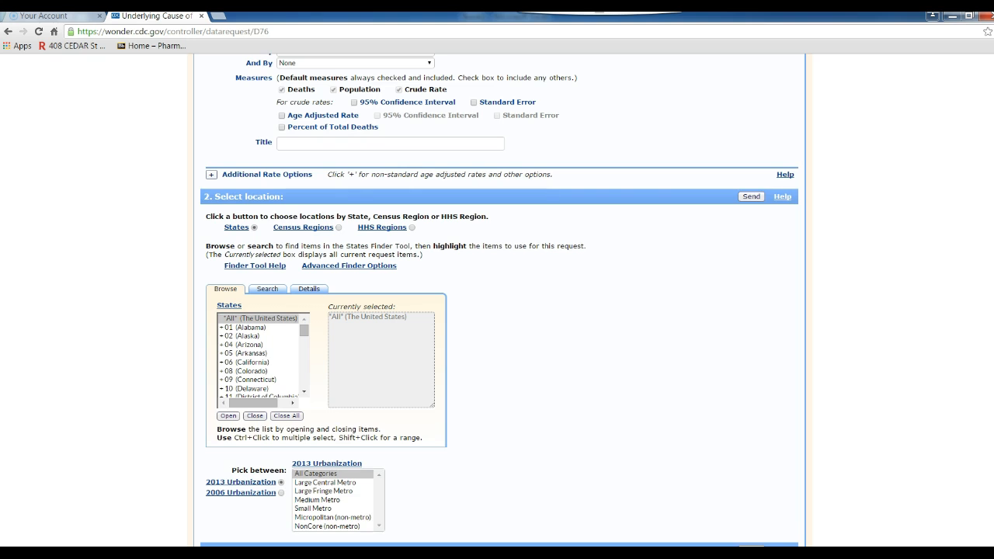
scroll(498, 311, "down", 3)
scroll(788, 295, "down", 2)
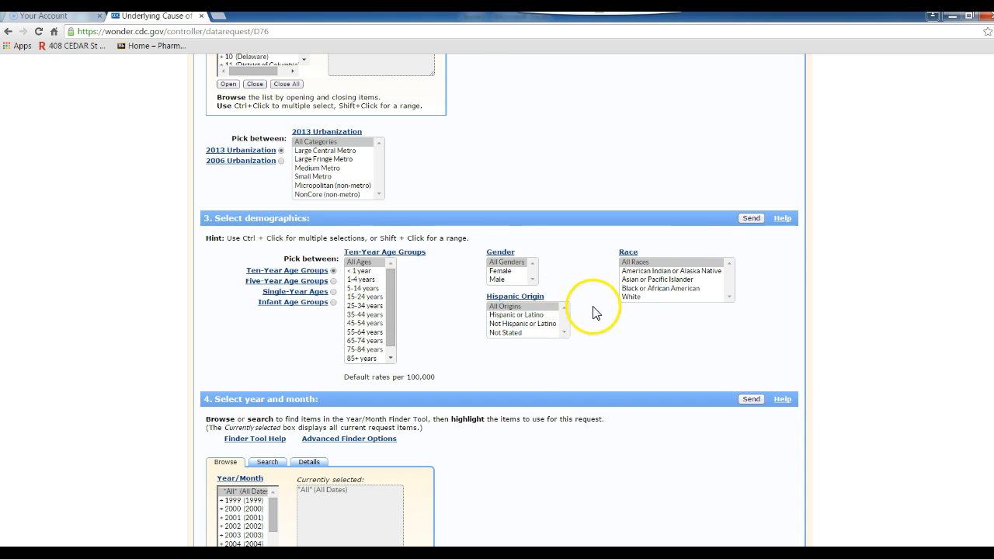
scroll(595, 366, "down", 2)
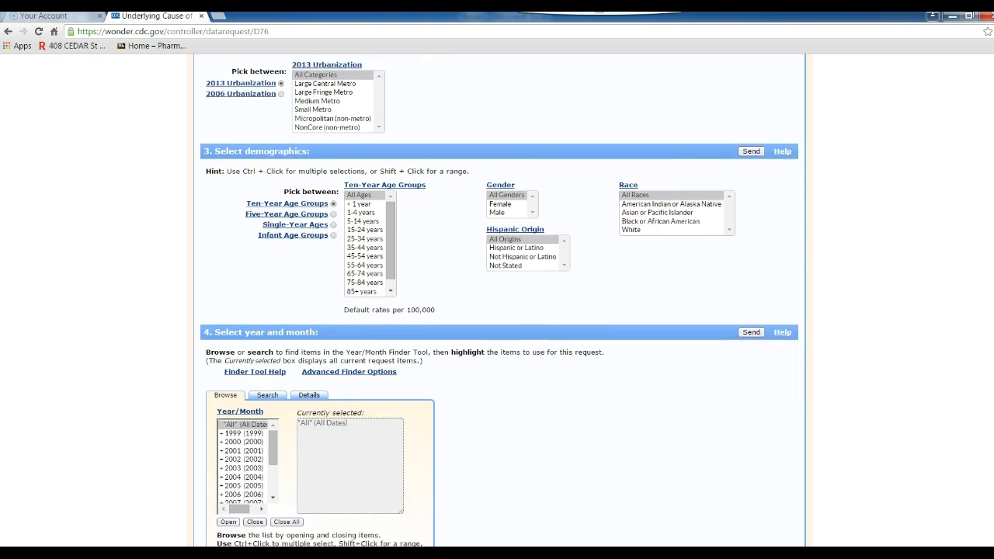
left_click_drag(270, 351, 274, 397)
left_click(240, 395)
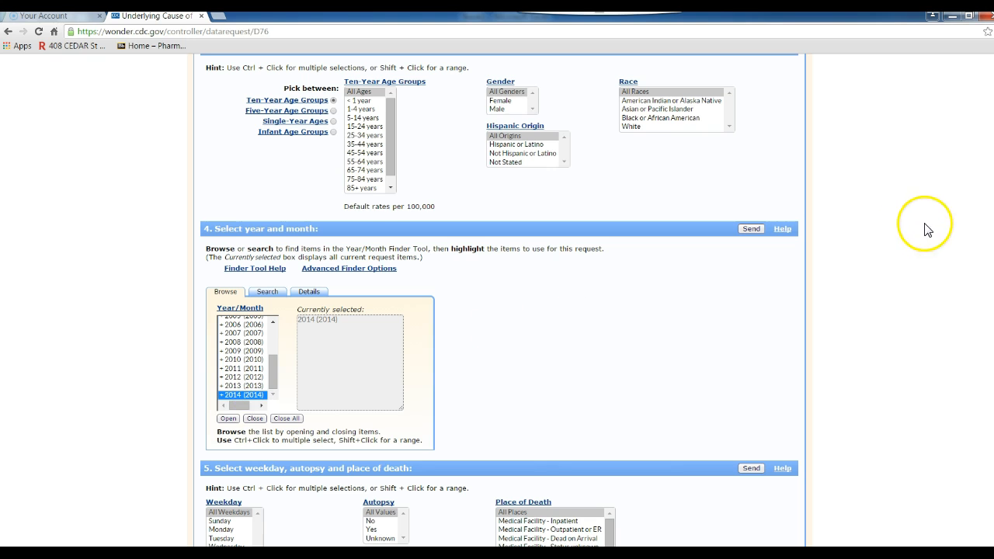
scroll(499, 299, "down", 3)
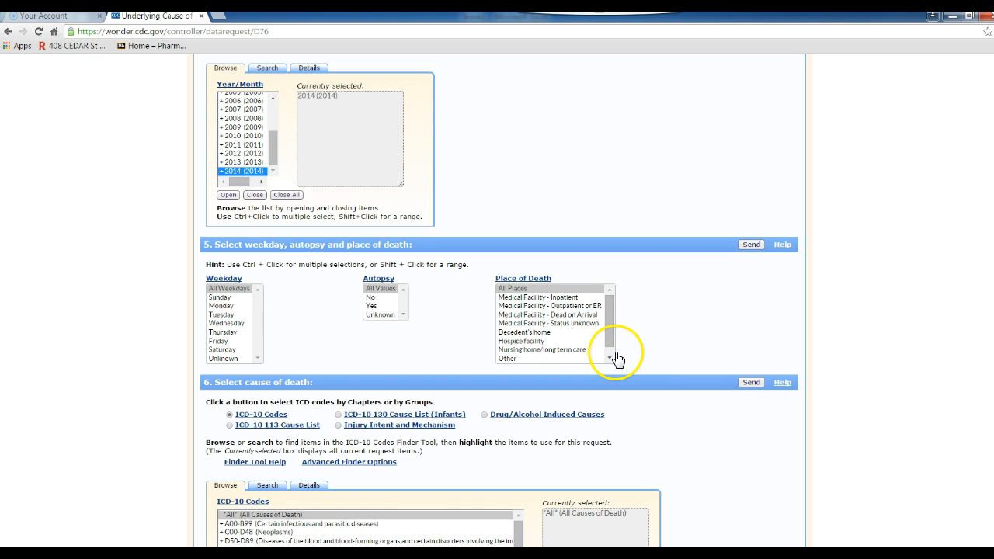
scroll(499, 300, "down", 2)
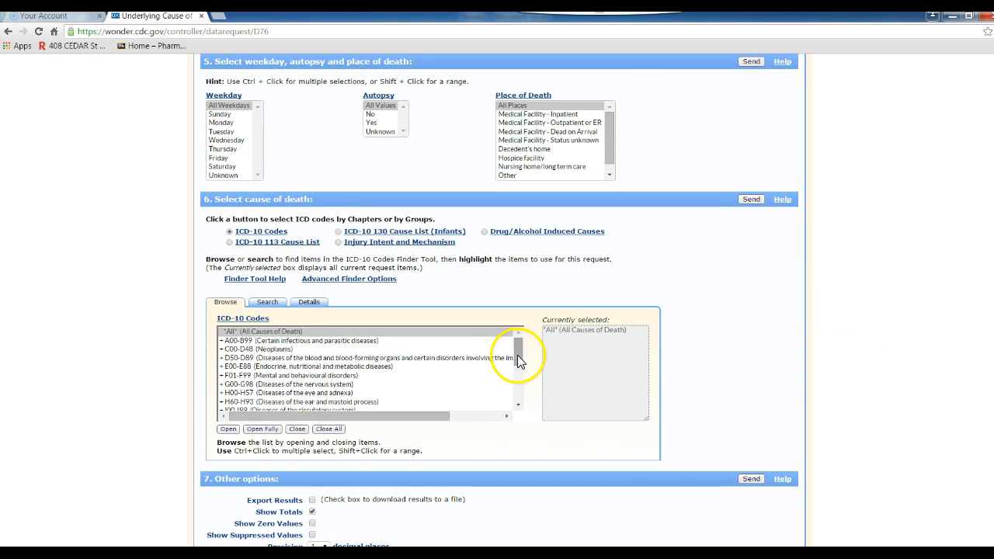
mouse_move(518, 355)
left_mouse_down()
mouse_move(518, 372)
mouse_move(518, 360)
left_mouse_up()
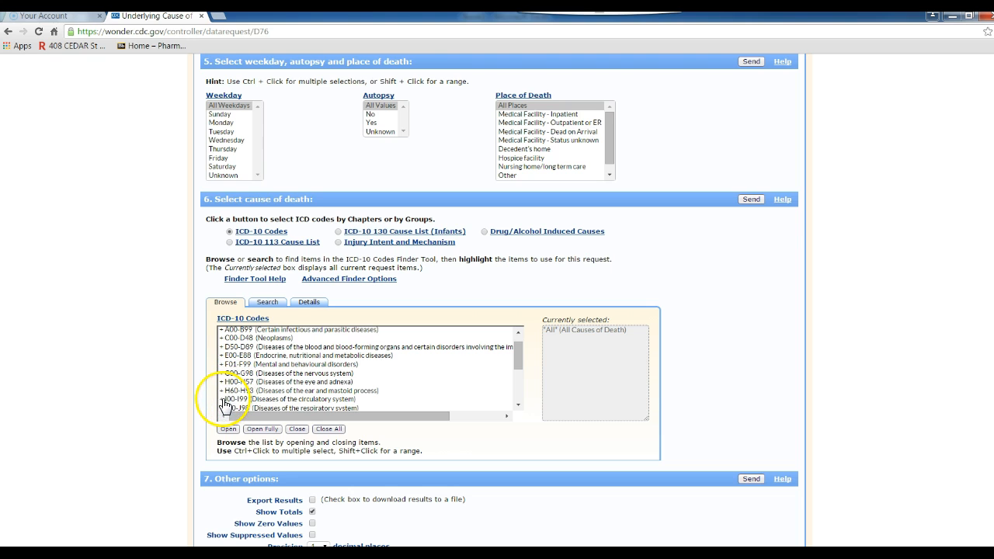
- Export 2014 pulmonary heart disease (I26-I28) deaths by state and open the downloaded text file
left_click(226, 401)
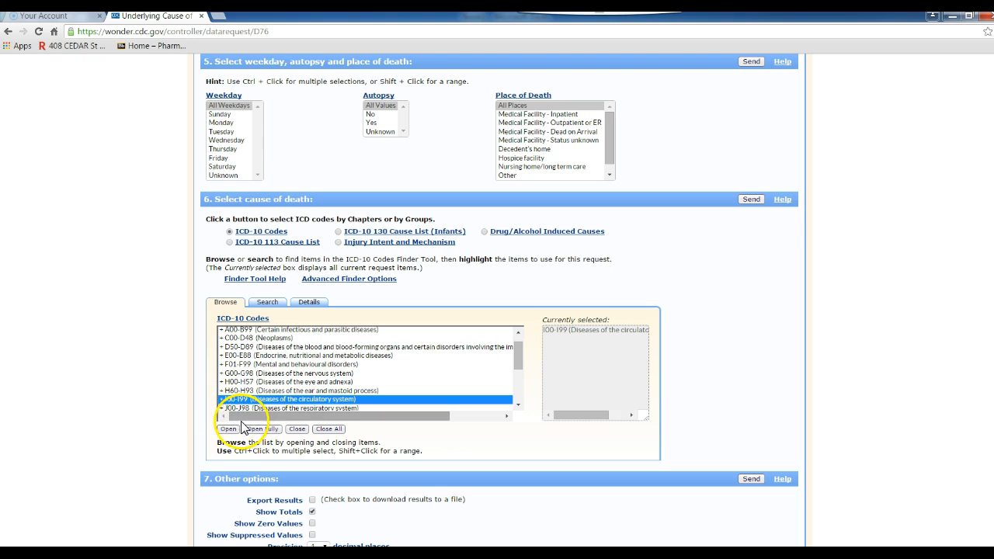
left_click(228, 429)
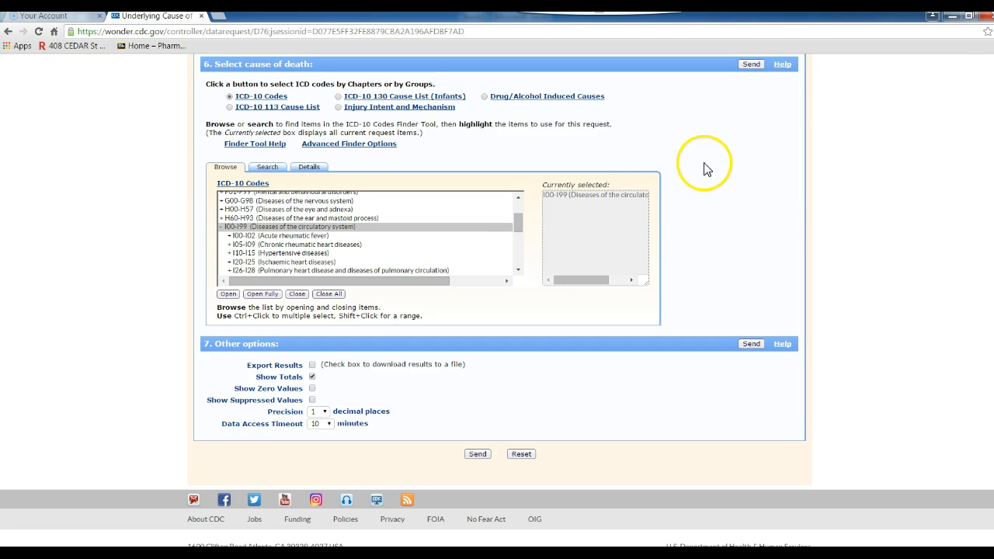
left_click_drag(514, 230, 514, 233)
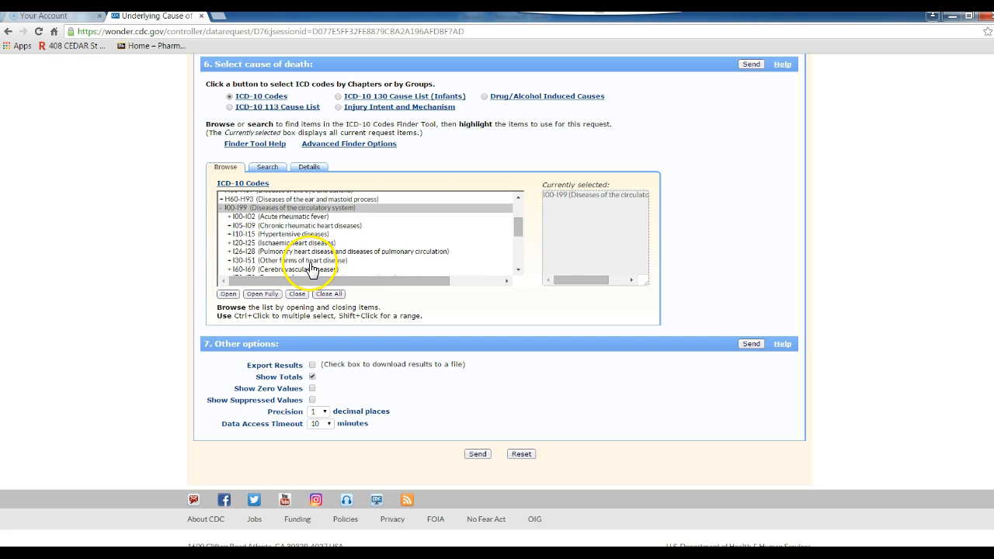
left_click(233, 254)
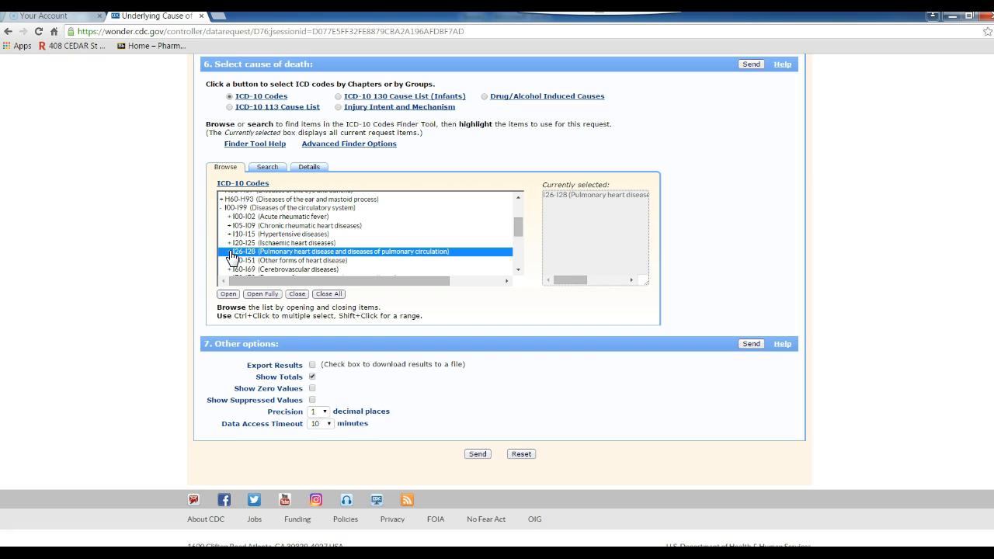
left_click(313, 367)
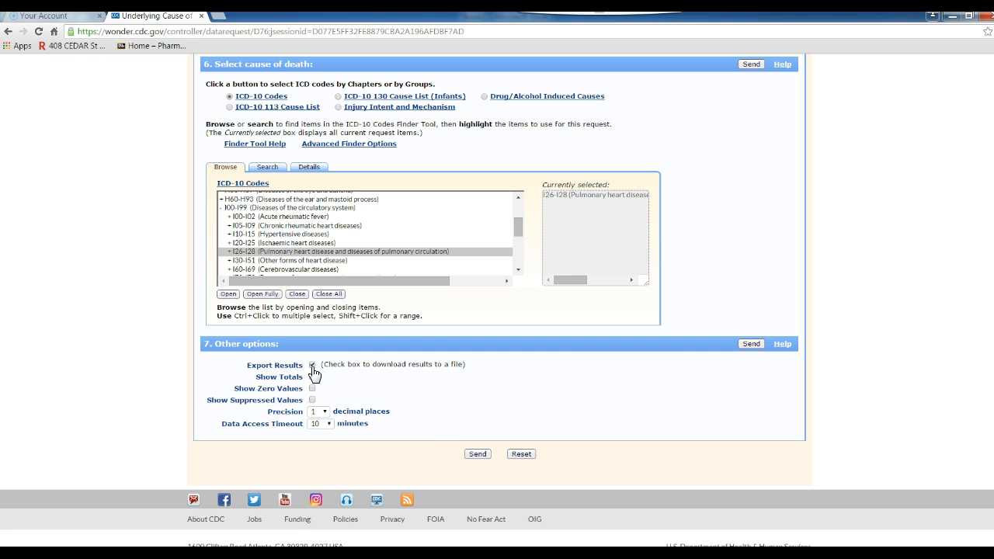
left_click(479, 454)
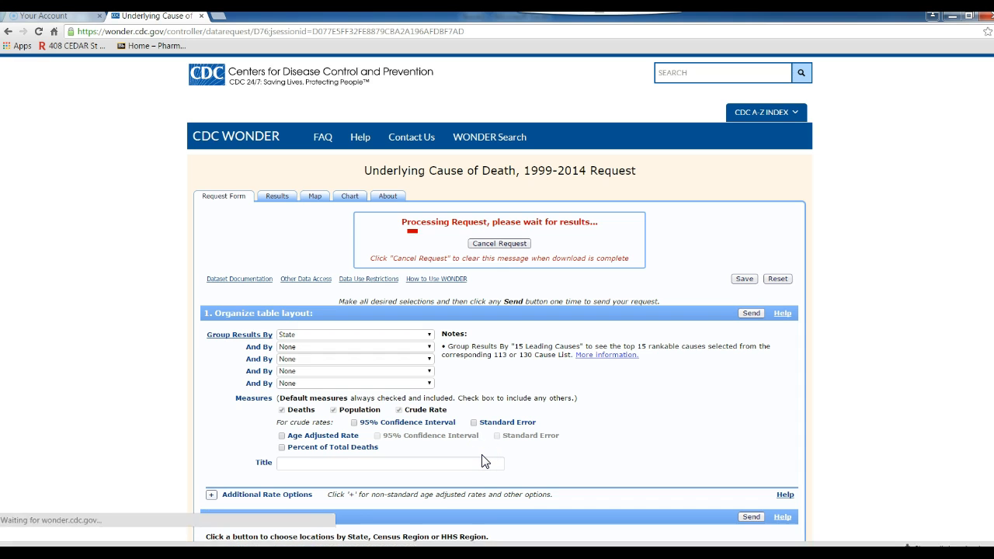
left_click(93, 540)
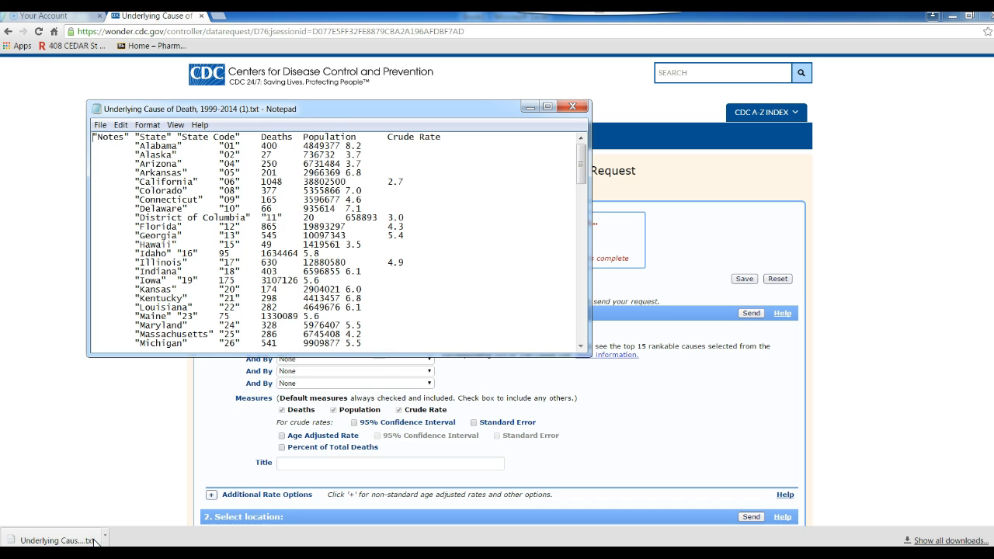
- Select all the exported death data in Notepad and return to the Book1 workbook
key("ctrl+a")
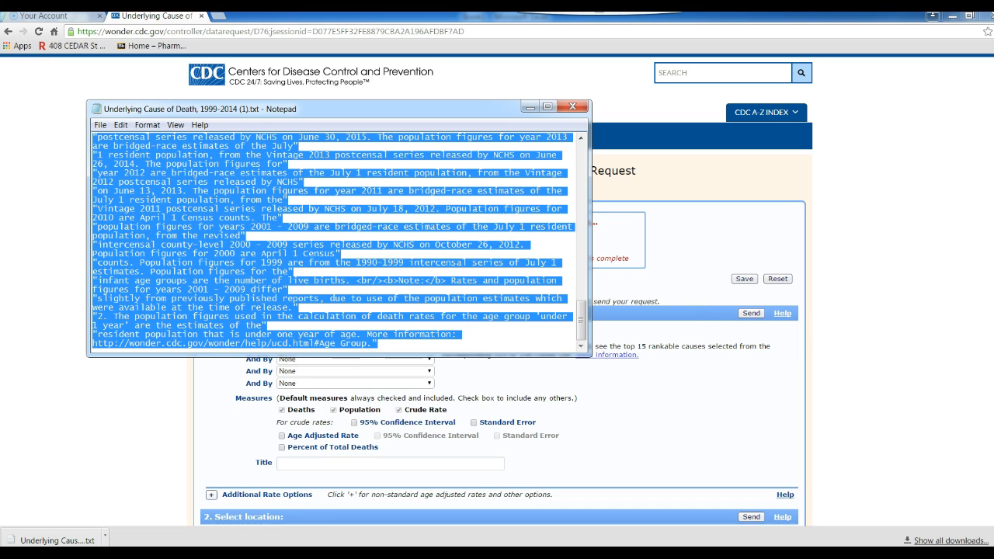
left_click(352, 554)
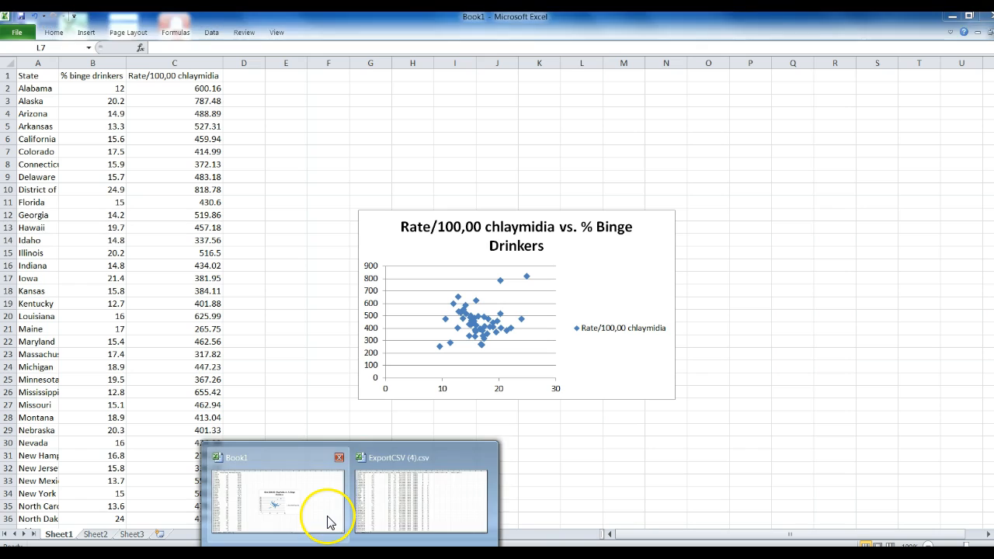
left_click(327, 522)
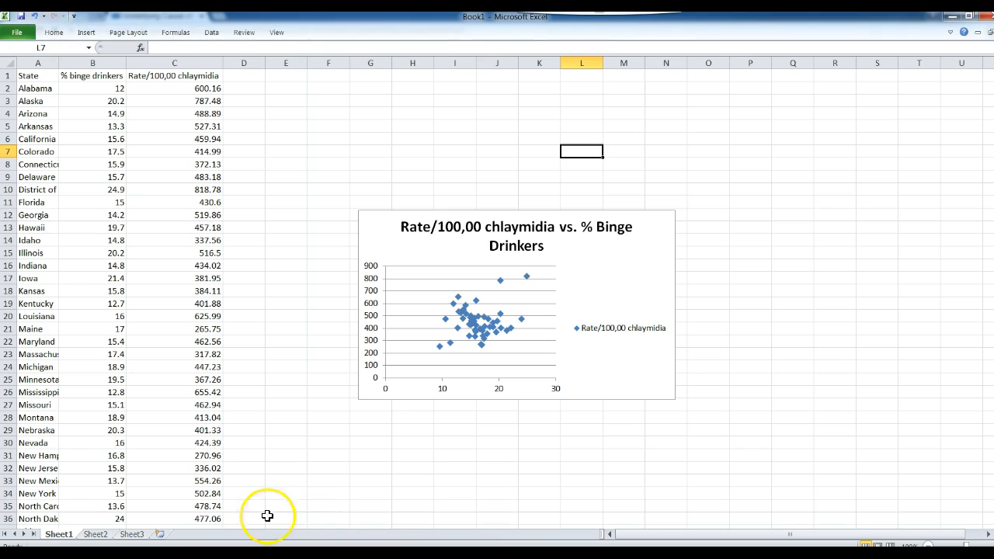
- Paste the state death table into Sheet2 at A1 and move Sheet2 ahead of Sheet1
left_click(101, 535)
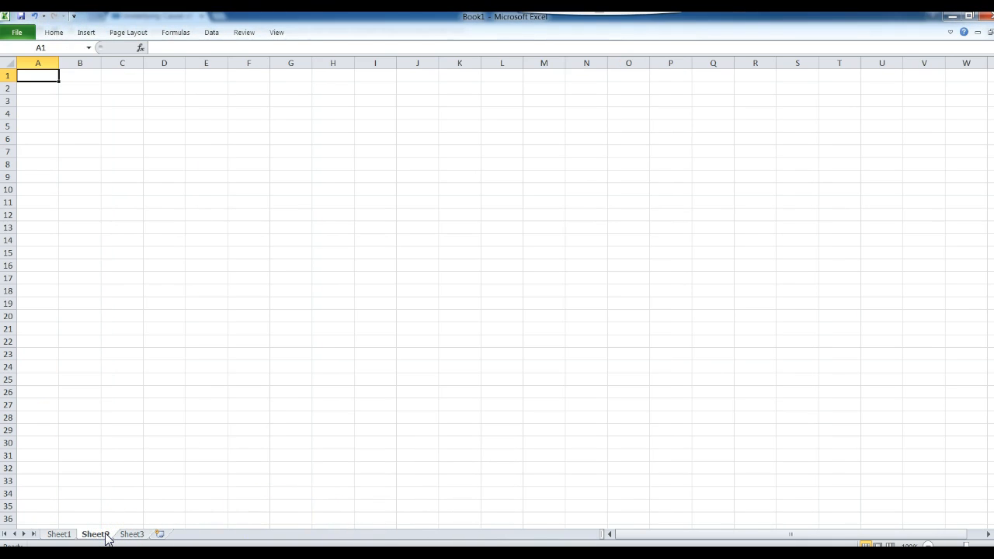
key("ctrl+v")
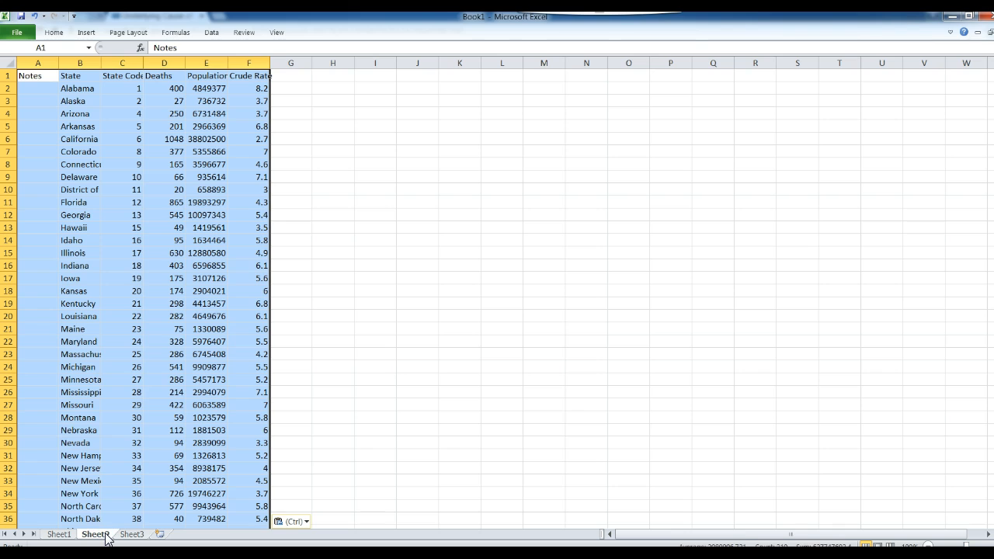
left_click_drag(107, 539, 45, 534)
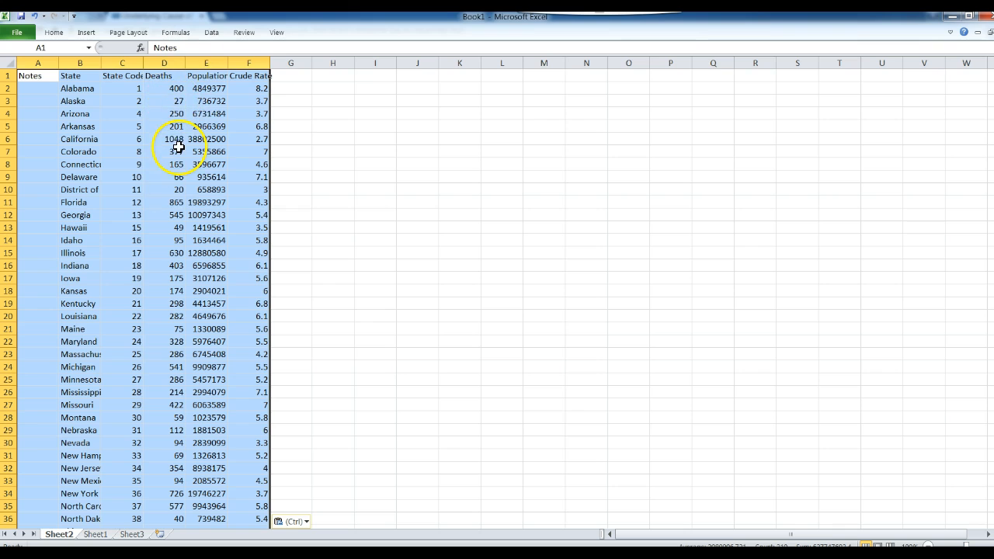
left_click(277, 207)
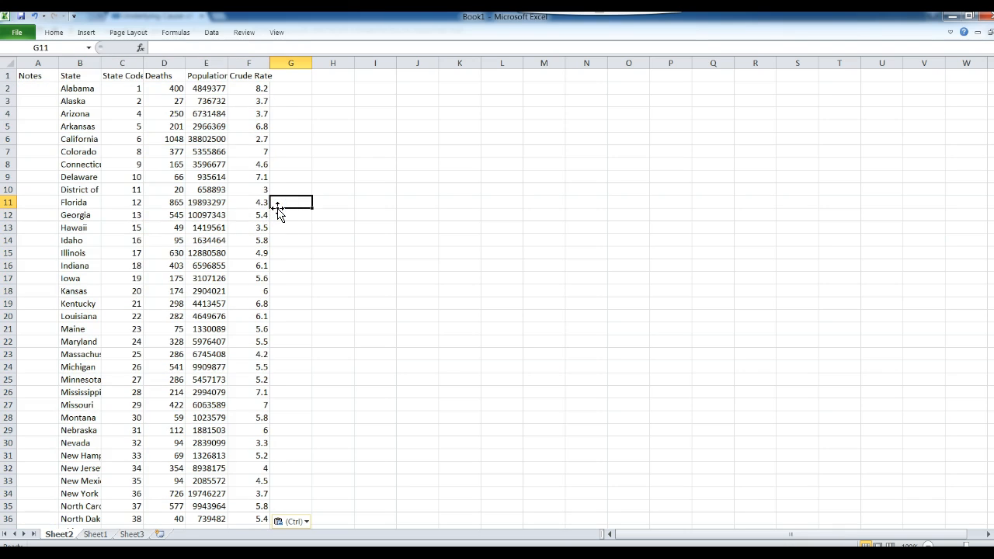